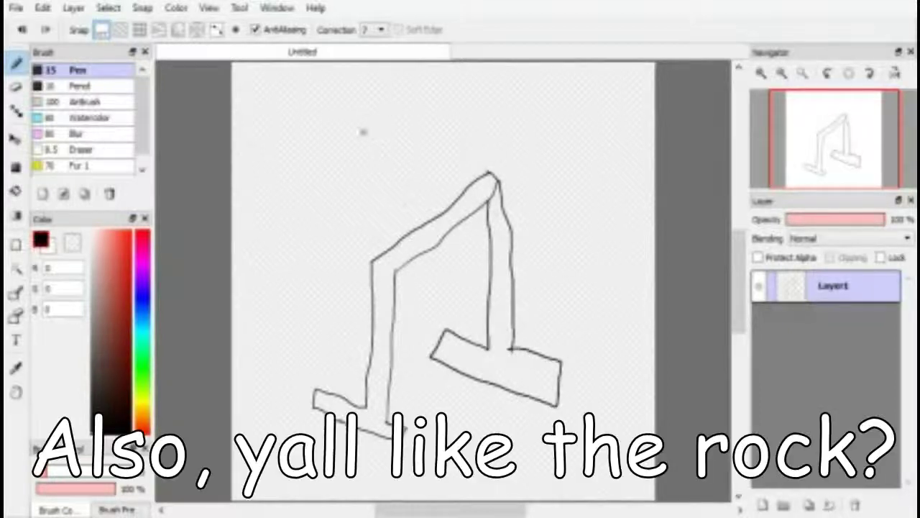
Sketch the jar-shaped character with its arms, legs and a game controller beside and over the hurdle, using the thin black pen.
mouse_move(284, 135)
left_mouse_down()
mouse_move(331, 258)
mouse_move(376, 137)
left_mouse_up()
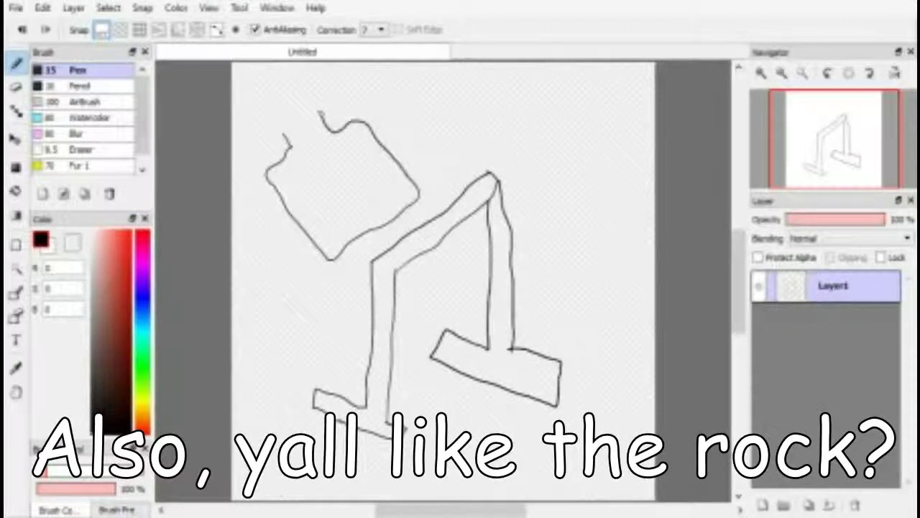
left_click_drag(285, 207, 294, 279)
left_click_drag(392, 215, 496, 277)
left_click_drag(356, 232, 305, 316)
Add a new layer above the rough sketch and lower the opacity of Layer1 to 49%.
key("e")
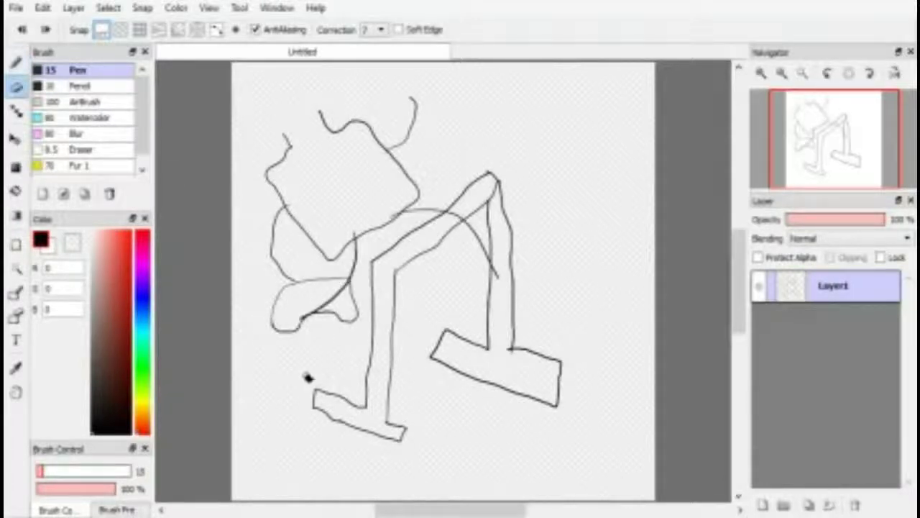
left_click(763, 504)
left_click(833, 317)
left_click_drag(884, 220, 836, 219)
Ink the hurdle on Layer2 with thick black straight lines at pen size 43, and move it toward the canvas's lower right.
key("b")
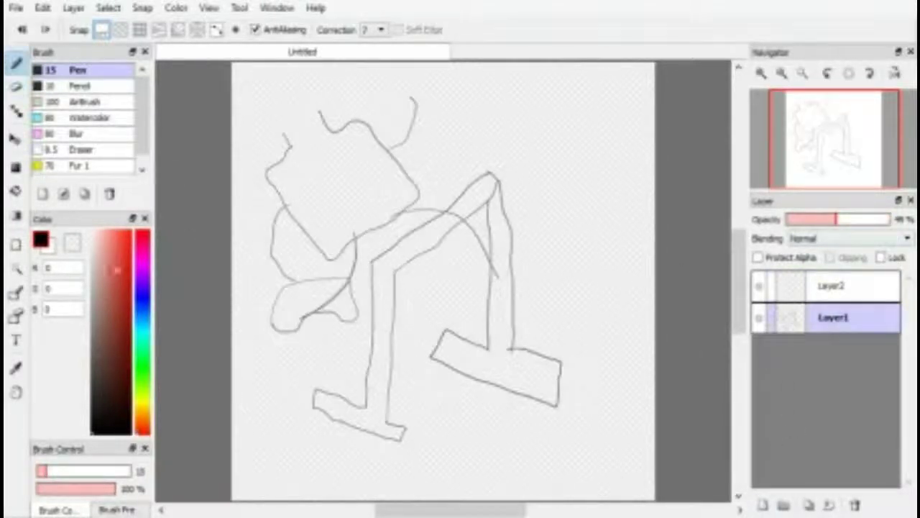
left_click_drag(51, 472, 89, 472)
left_click(817, 287)
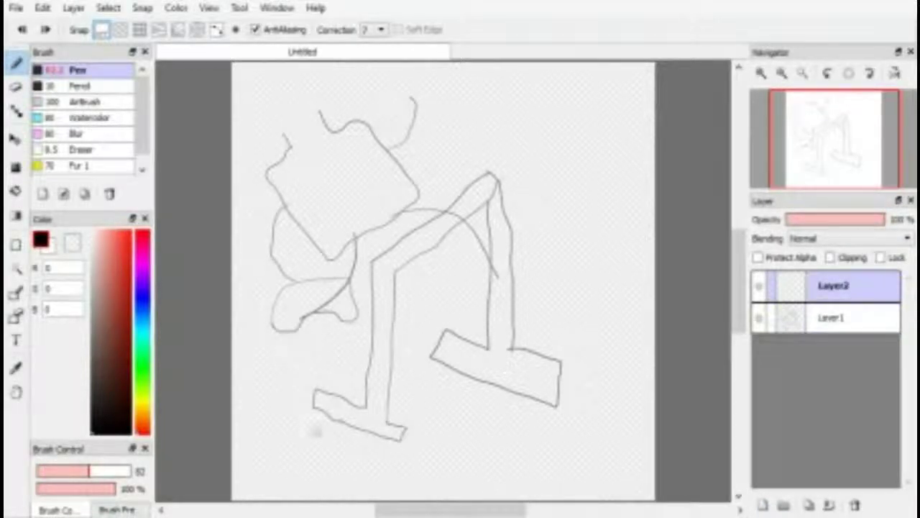
left_click_drag(320, 423, 415, 447)
key("ctrl+z")
mouse_move(313, 428)
left_mouse_down()
mouse_move(365, 297)
mouse_move(361, 258)
left_mouse_up()
left_click_drag(466, 188, 473, 184)
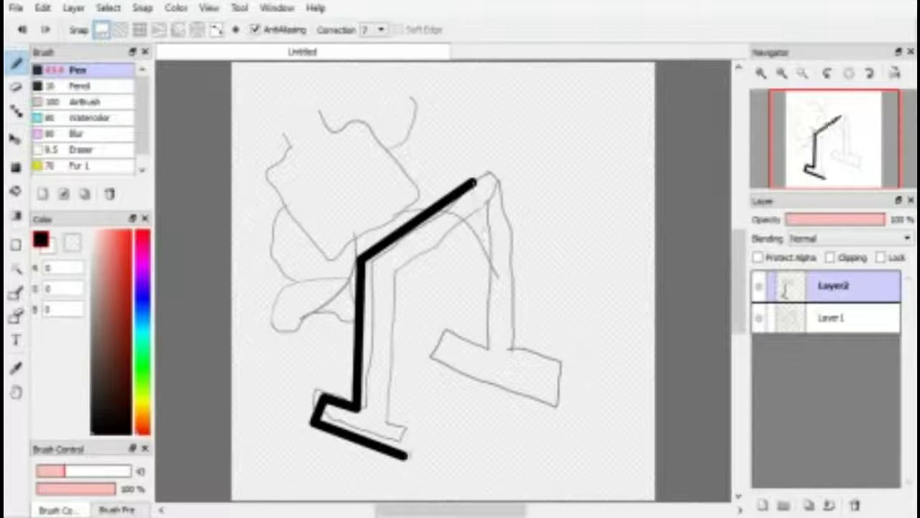
mouse_move(412, 426)
left_mouse_down()
mouse_move(390, 266)
mouse_move(483, 191)
mouse_move(489, 345)
mouse_move(533, 385)
mouse_move(436, 352)
mouse_move(466, 323)
mouse_move(471, 184)
left_mouse_up()
left_click(16, 140)
left_click_drag(409, 241, 485, 271)
Draw a black game controller with its shoulder buttons, sticks and face buttons in the canvas's lower left.
key("b")
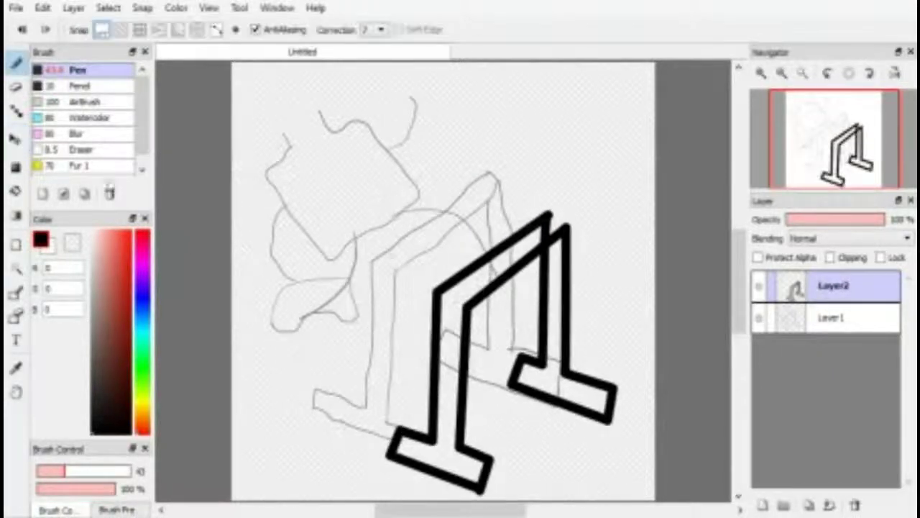
scroll(304, 347, "up", 3)
mouse_move(323, 362)
left_mouse_down()
mouse_move(350, 286)
mouse_move(500, 296)
mouse_move(513, 363)
mouse_move(422, 323)
mouse_move(332, 393)
mouse_move(323, 356)
left_mouse_up()
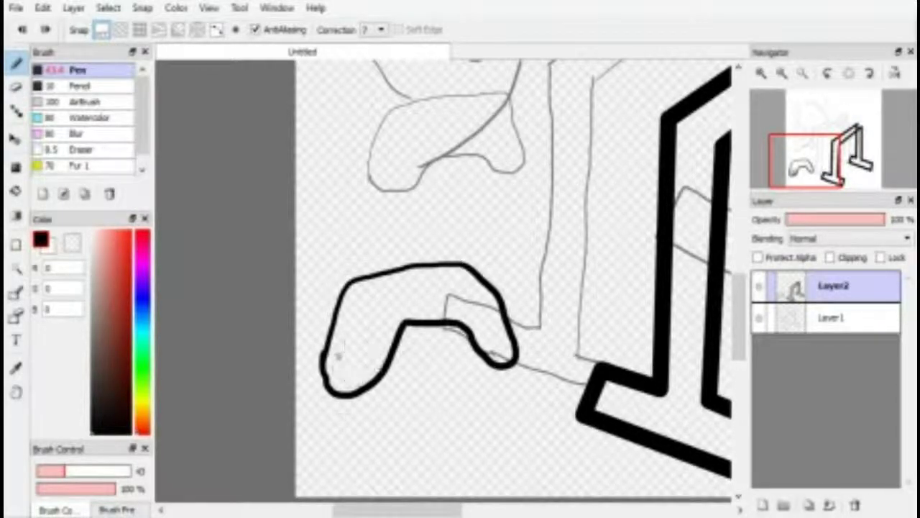
left_click_drag(355, 343, 368, 345)
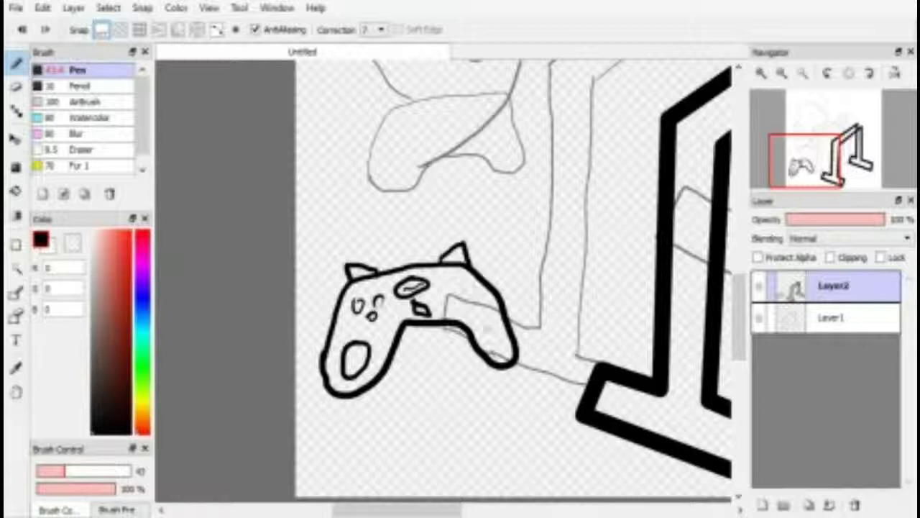
left_click_drag(499, 305, 453, 320)
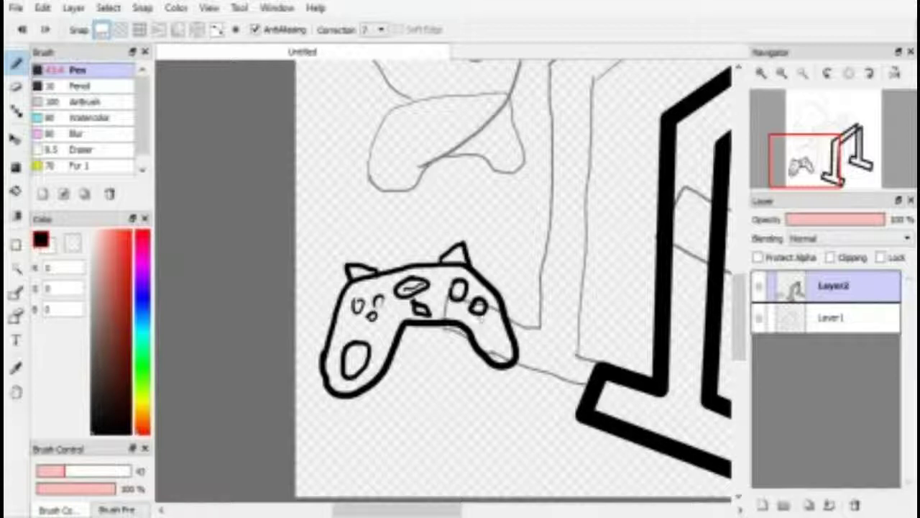
key("ctrl+minus")
key("ctrl+minus")
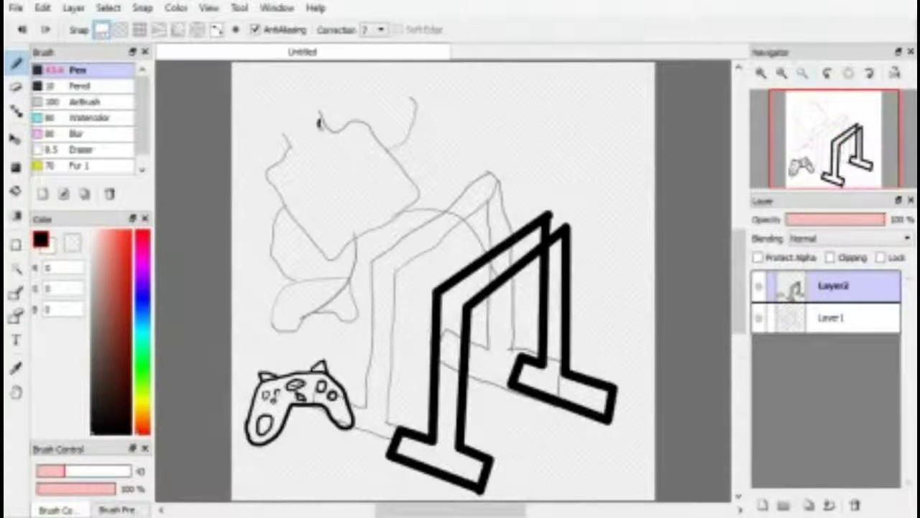
key("ctrl+z")
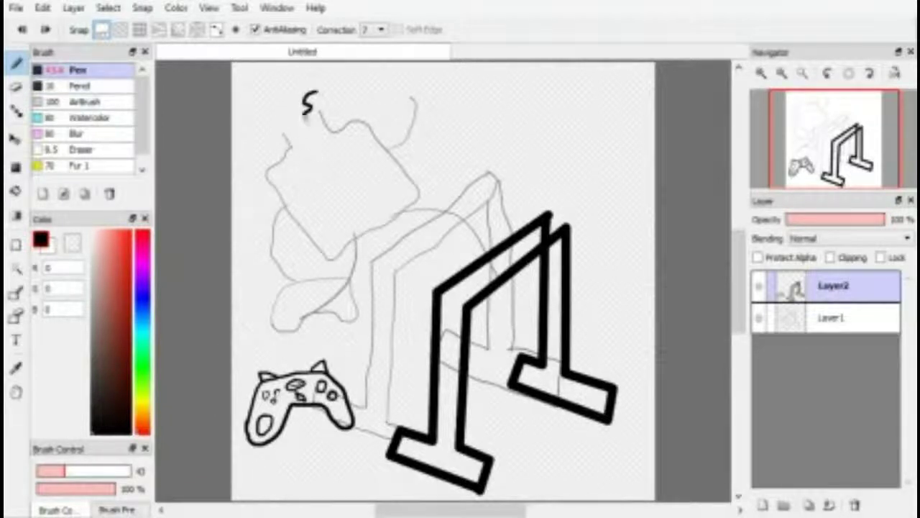
mouse_move(271, 188)
left_mouse_down()
mouse_move(373, 267)
mouse_move(392, 214)
mouse_move(340, 94)
left_mouse_up()
key("ctrl+z")
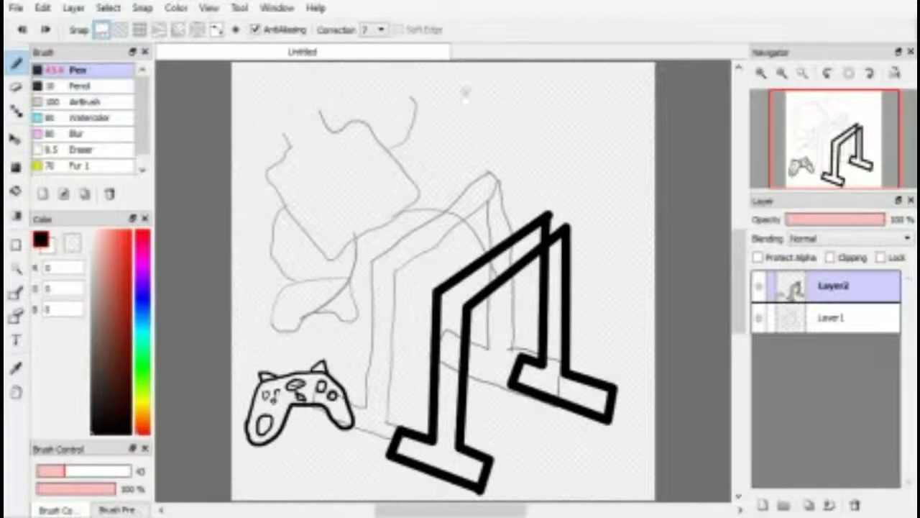
Draw an upright black jar outline in the canvas's upper right, select it and move it over the sketched body.
mouse_move(541, 191)
left_mouse_down()
mouse_move(454, 206)
mouse_move(453, 112)
left_mouse_up()
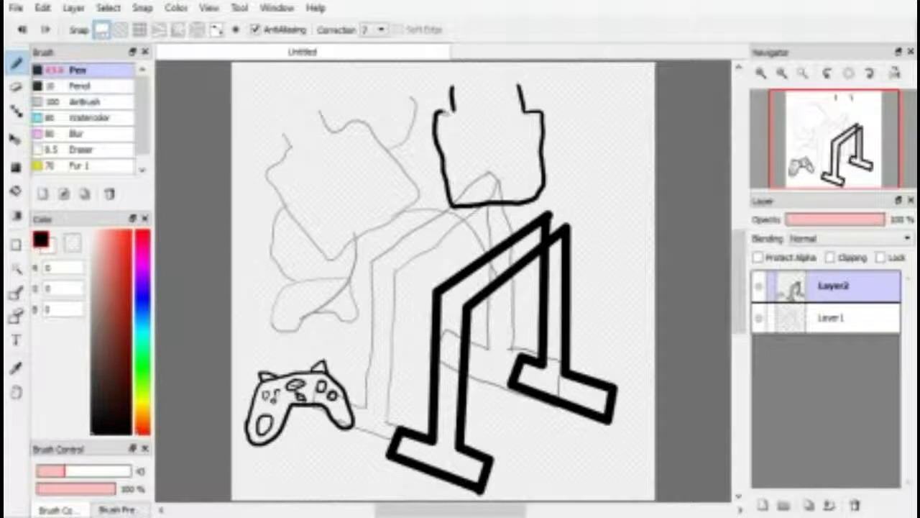
key("m")
left_click_drag(553, 207, 429, 72)
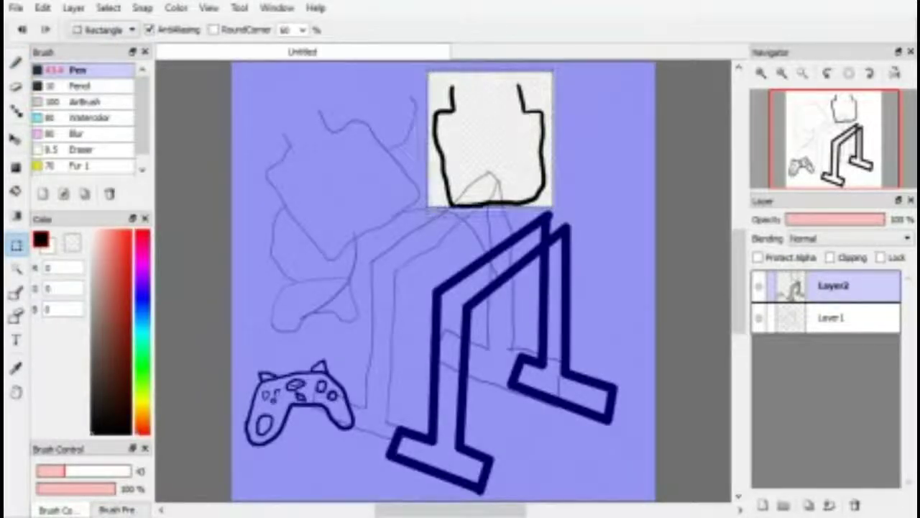
key("v")
left_click_drag(468, 137, 351, 160)
key("ctrl+t")
left_click_drag(287, 90, 367, 62)
left_click_drag(338, 151, 315, 151)
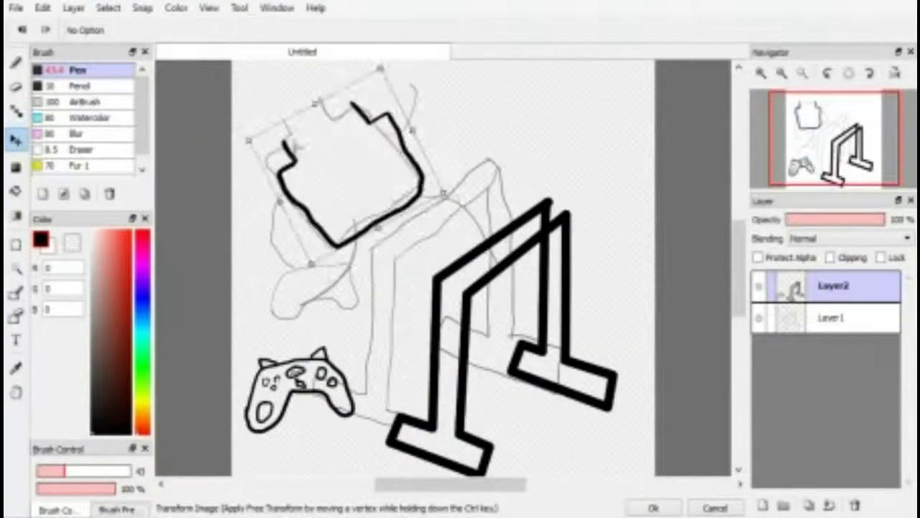
Cut the jar outline from Layer2, paste it onto its own new layer and clear the selection.
key("ctrl+x")
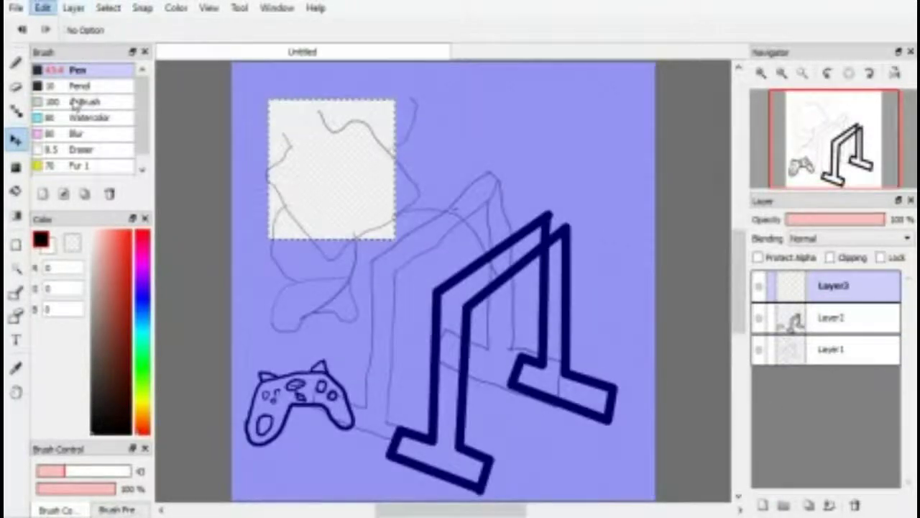
key("ctrl+v")
key("ctrl+d")
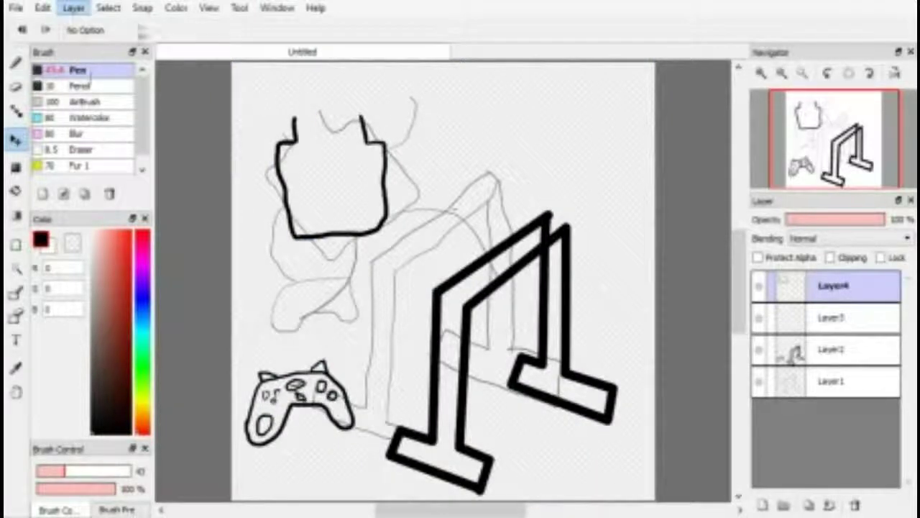
Tilt the pasted jar outline counterclockwise, shift it down toward the hurdle, and clear the selection.
key("m")
key("ctrl+z")
key("ctrl+t")
left_click_drag(319, 165, 382, 195)
key("Return")
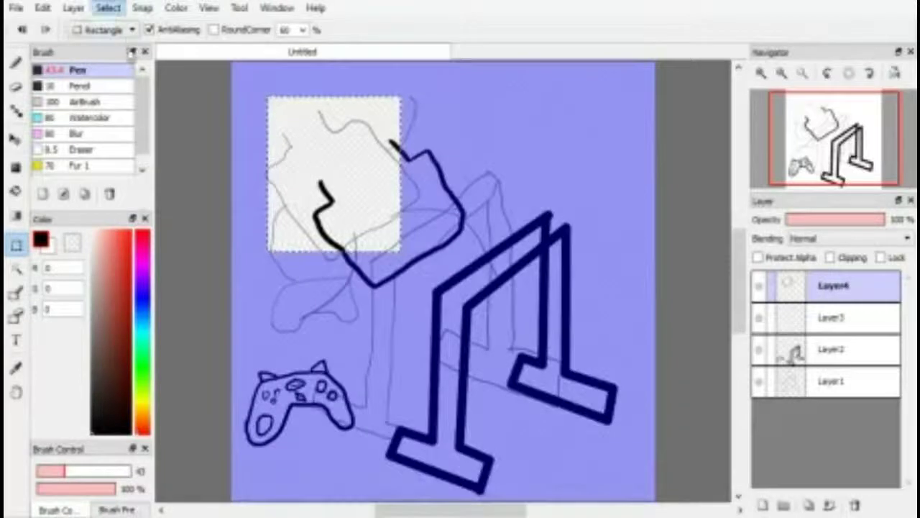
key("ctrl+d")
Select the jar's outline with the Magic Wand, recolor it orange (RGB 242, 133, 0) with the Pen, and deselect.
left_click(16, 268)
left_click(316, 219)
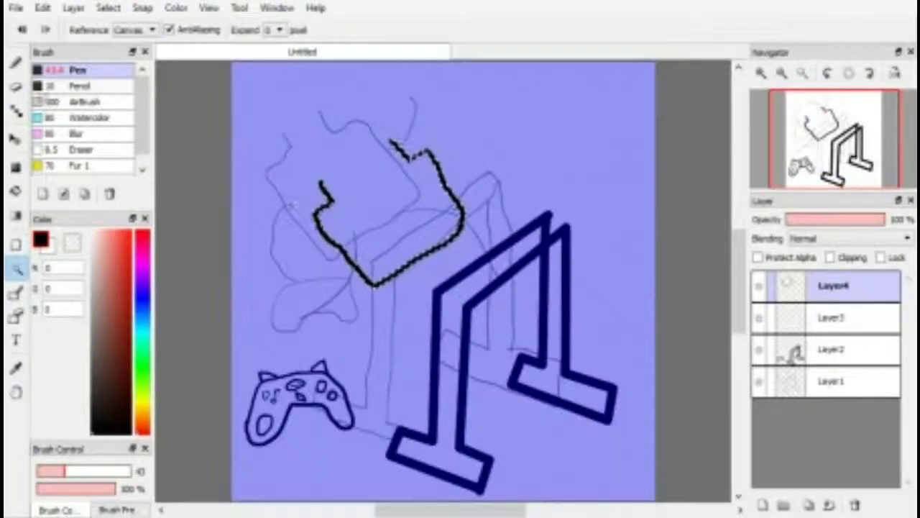
left_click(142, 420)
left_click(131, 241)
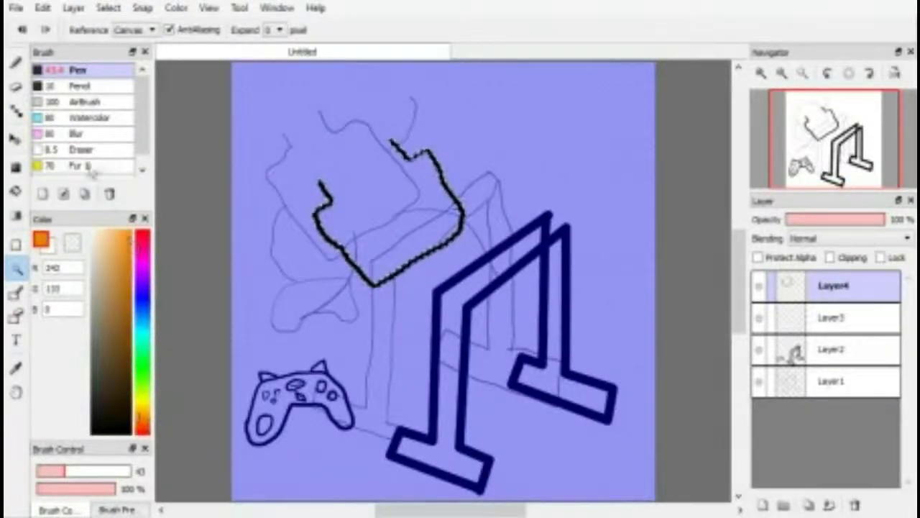
key("b")
left_click_drag(321, 181, 360, 272)
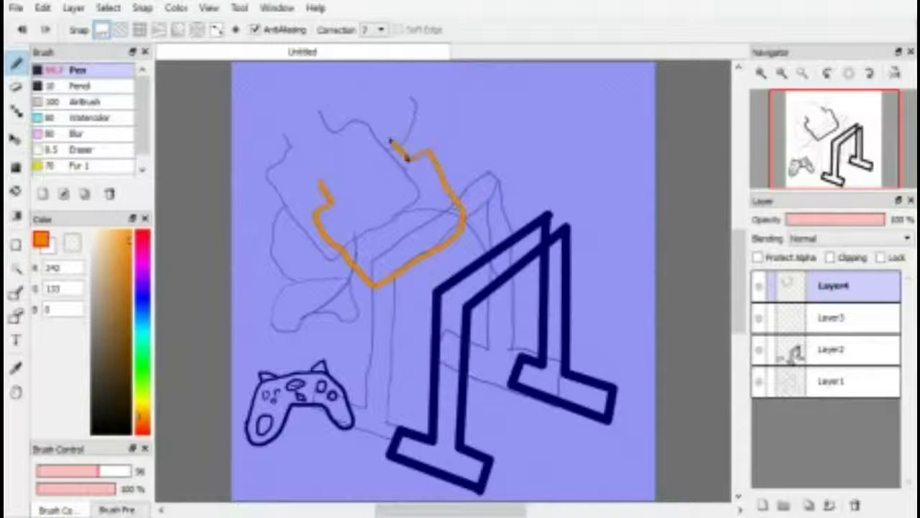
key("ctrl+d")
left_click(57, 471)
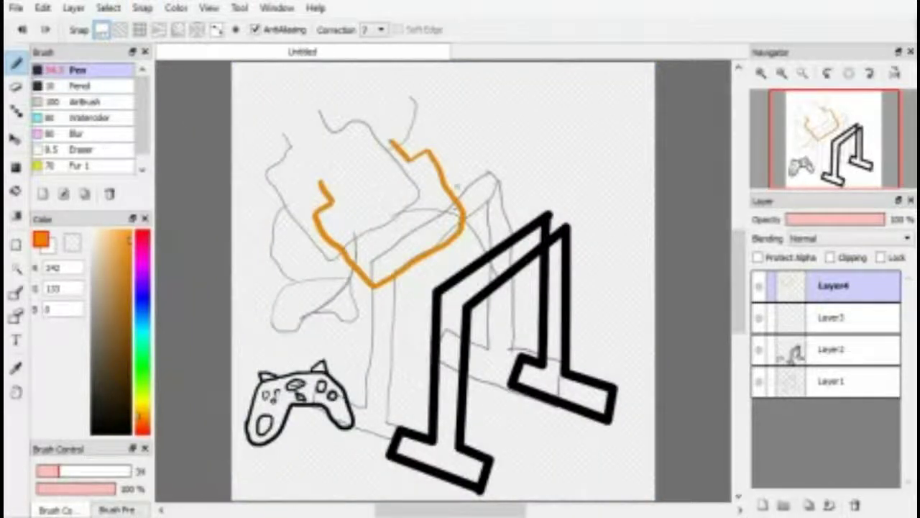
left_click_drag(496, 335, 524, 325)
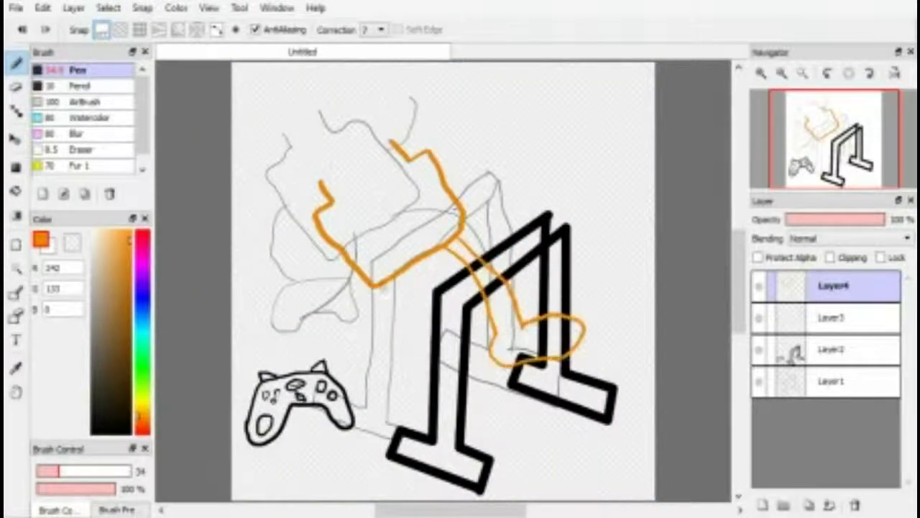
key("ctrl+z")
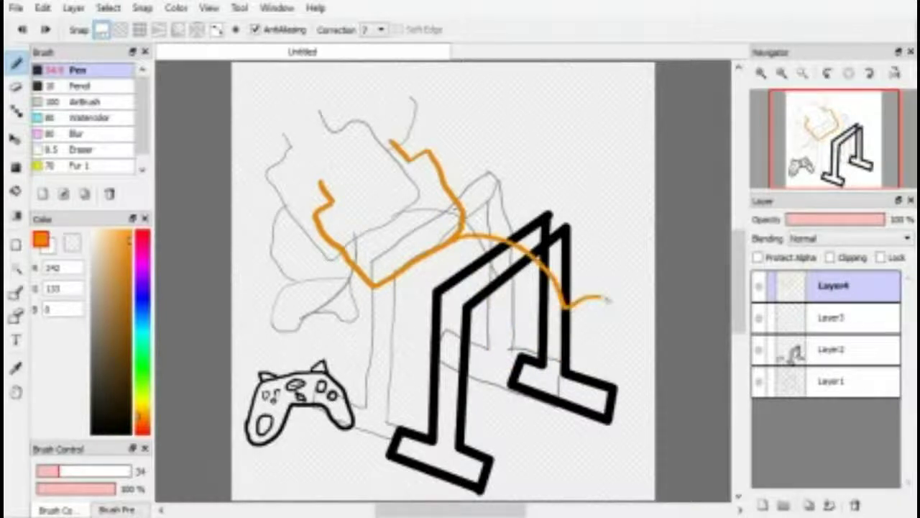
key("ctrl+z")
mouse_move(461, 235)
left_mouse_down()
mouse_move(490, 256)
mouse_move(499, 329)
left_mouse_up()
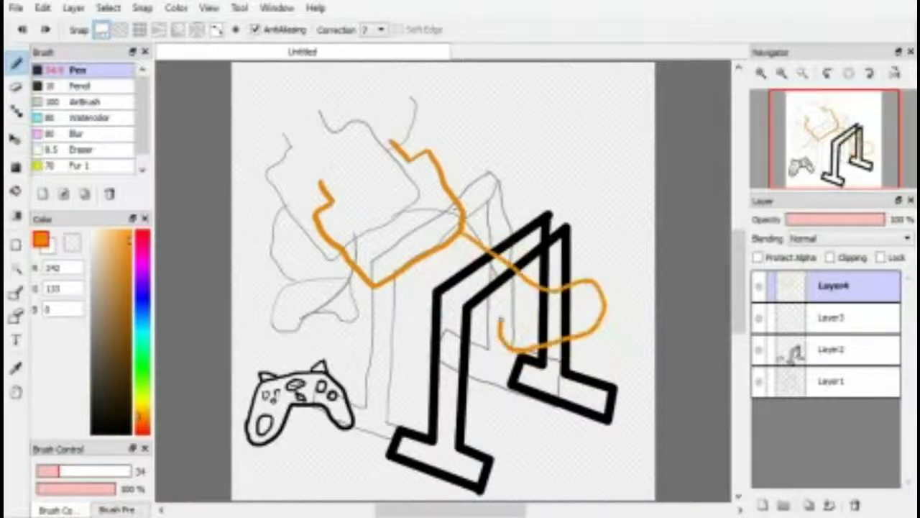
mouse_move(343, 324)
left_mouse_down()
mouse_move(359, 394)
mouse_move(405, 381)
left_mouse_up()
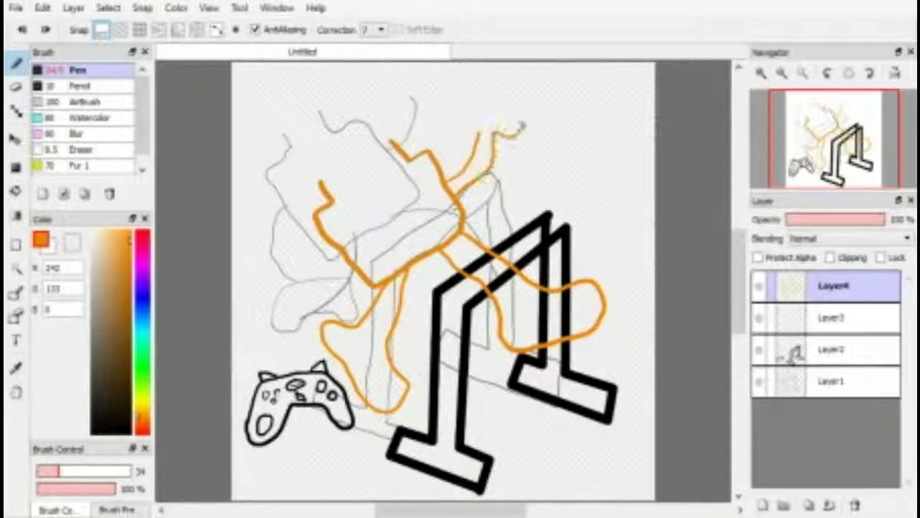
key("ctrl+z")
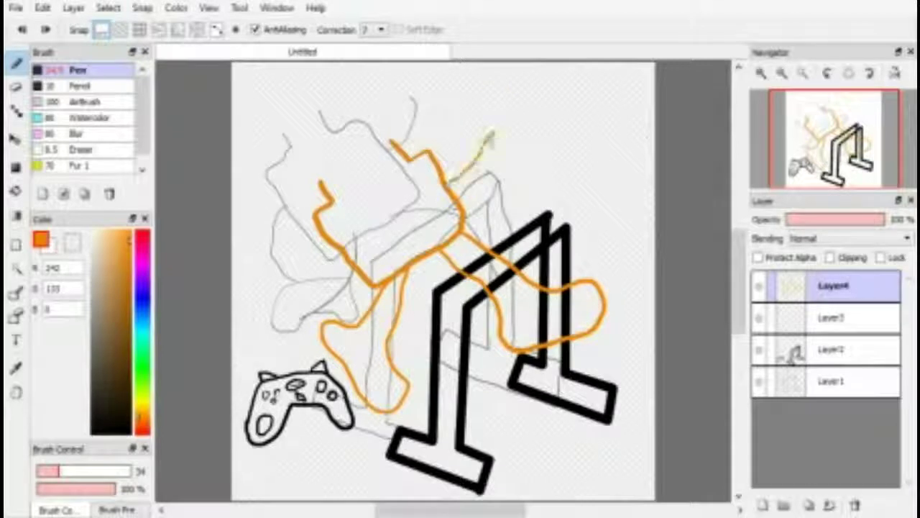
Clear the outlined limbs and paint two arms and two legs on the jar as thick orange strokes at pen size 121.
left_click(111, 471)
left_click_drag(452, 185, 476, 128)
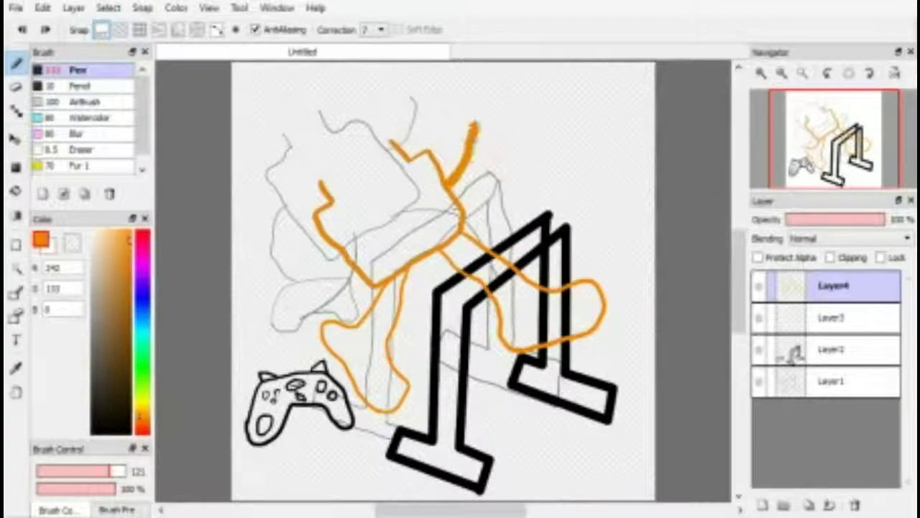
key("ctrl+z")
key("ctrl+z")
left_click_drag(449, 234, 561, 359)
mouse_move(395, 281)
left_mouse_down()
mouse_move(366, 348)
mouse_move(392, 282)
left_mouse_up()
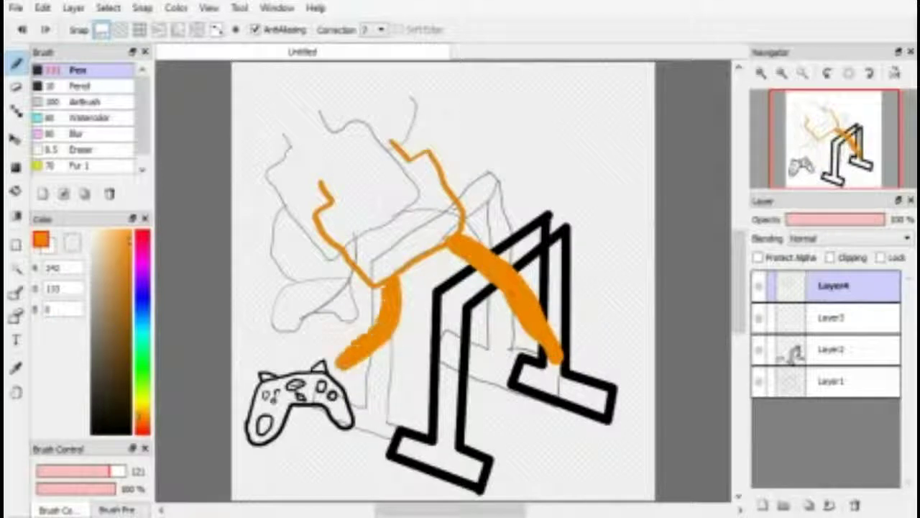
left_click_drag(451, 188, 505, 108)
mouse_move(334, 251)
left_mouse_down()
mouse_move(308, 320)
mouse_move(310, 358)
left_mouse_up()
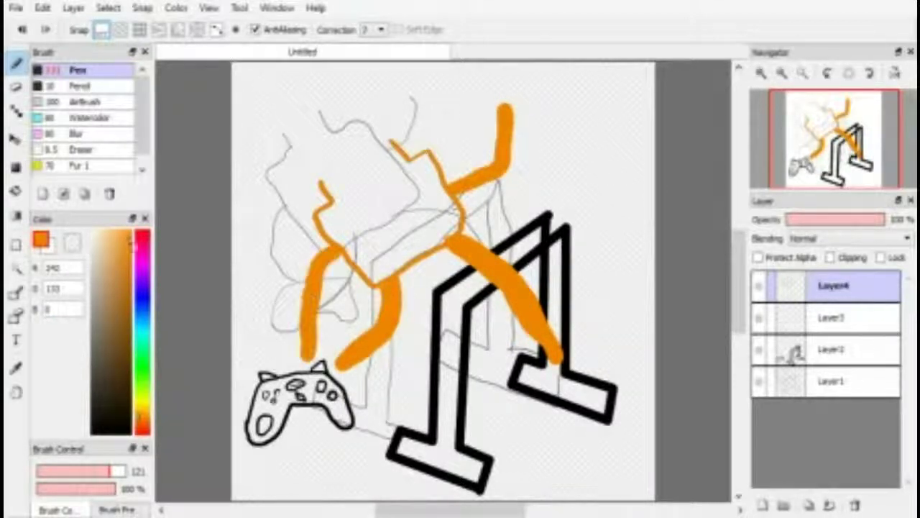
Delete the empty Layer3.
left_click(16, 244)
left_click(834, 317)
left_click(854, 505)
Select the controller on Layer2, move it up to the character's lower hand, shrink it and rotate it clockwise.
left_click_drag(242, 354, 364, 446)
left_click(15, 139)
mouse_move(302, 403)
left_mouse_down()
mouse_move(315, 374)
mouse_move(302, 331)
left_mouse_up()
key("ctrl+t")
mouse_move(365, 293)
left_mouse_down()
mouse_move(329, 314)
mouse_move(351, 351)
mouse_move(335, 378)
left_mouse_up()
scroll(273, 374, "up", 4)
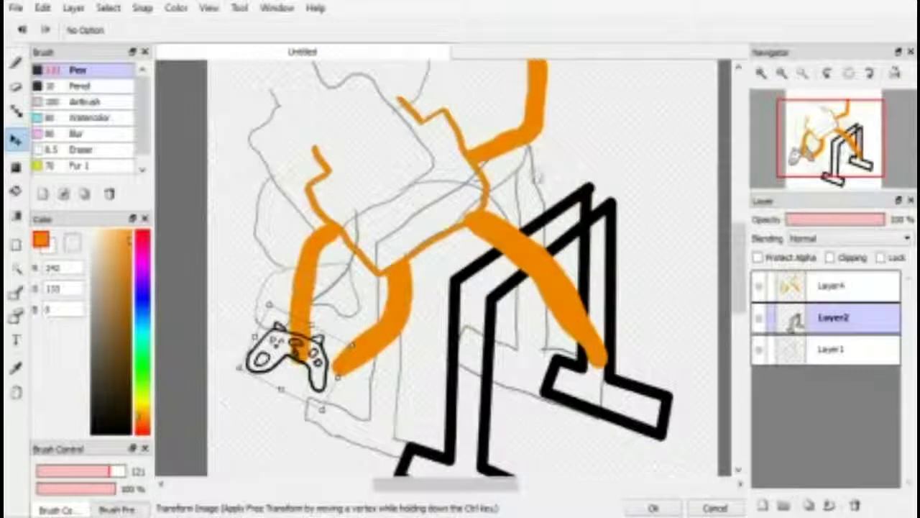
mouse_move(288, 166)
left_mouse_down()
mouse_move(284, 157)
mouse_move(288, 165)
left_mouse_up()
key("Return")
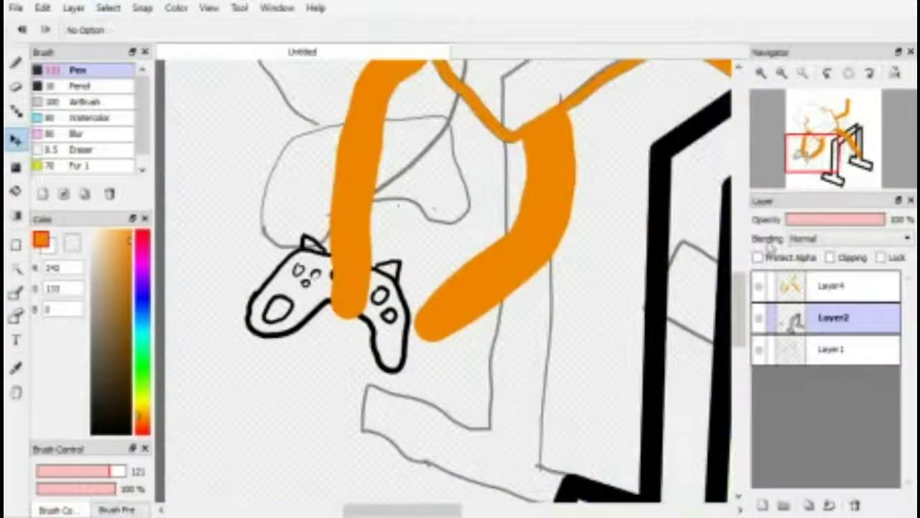
Delete the rough sketch layer, Layer1.
left_click(849, 73)
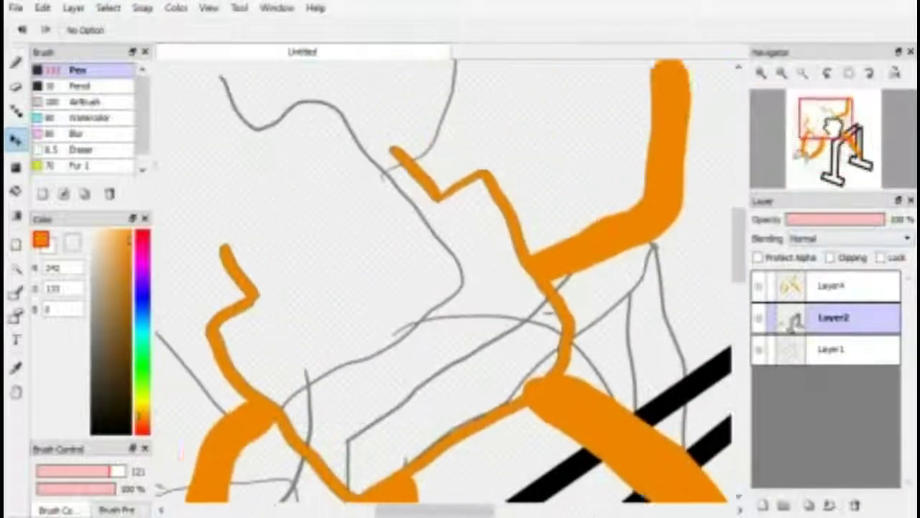
left_click(831, 349)
left_click(854, 506)
Letter "PB" across the jar's body in orange with the Pen.
left_click_drag(300, 134, 319, 137)
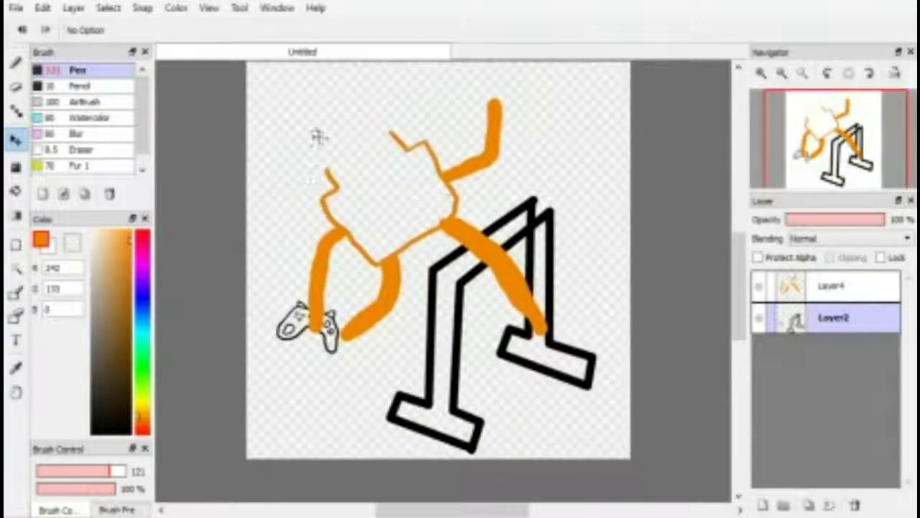
key("b")
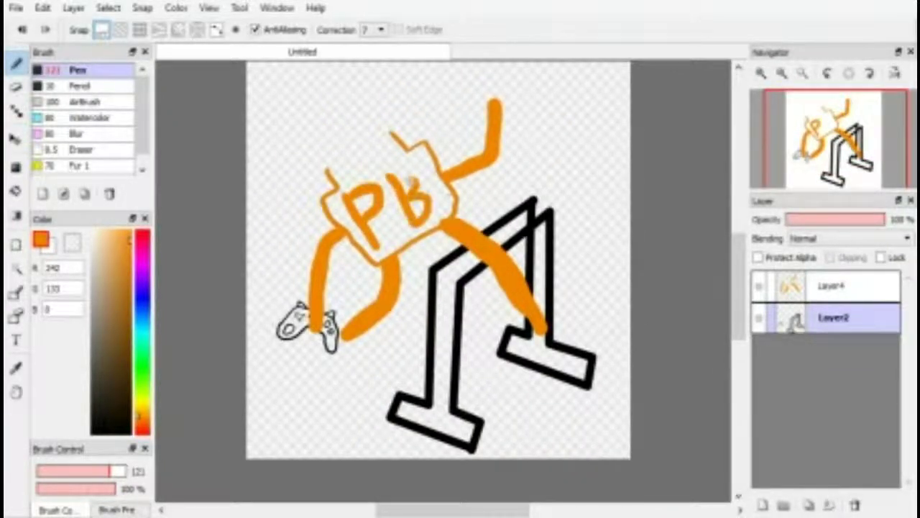
Add a new layer beneath Layer2 and fill both halves of the game controller's body with bright green.
left_click(764, 506)
scroll(414, 184, "up", 5)
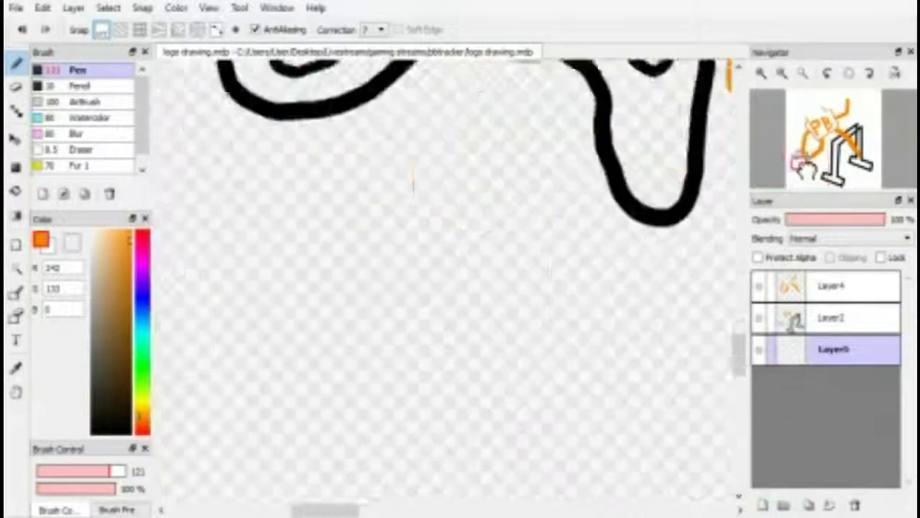
scroll(414, 185, "down", 3)
scroll(414, 185, "up", 1)
left_click(142, 381)
left_click(131, 282)
key("g")
left_click(295, 274)
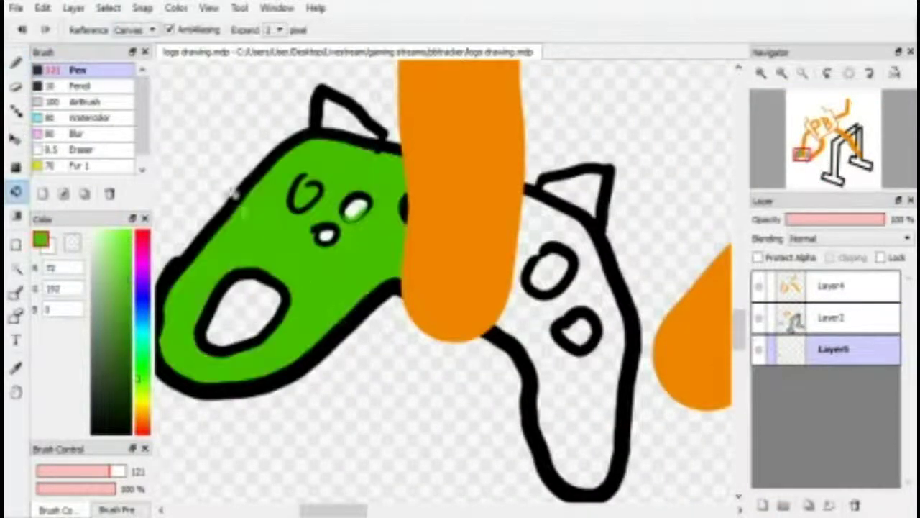
left_click(575, 403)
Fill the controller's two shoulder triggers and its large oval pad with medium grey.
left_click(92, 322)
left_click(349, 115)
left_click(575, 188)
left_click(245, 309)
Colour the controller's small buttons red, blue, yellow, magenta and orange with the Pen at size 11.
key("b")
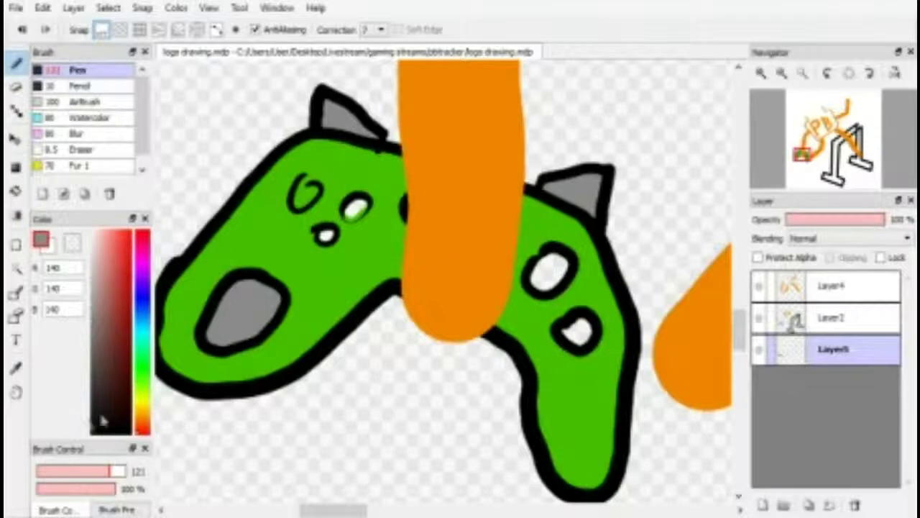
left_click_drag(63, 471, 43, 473)
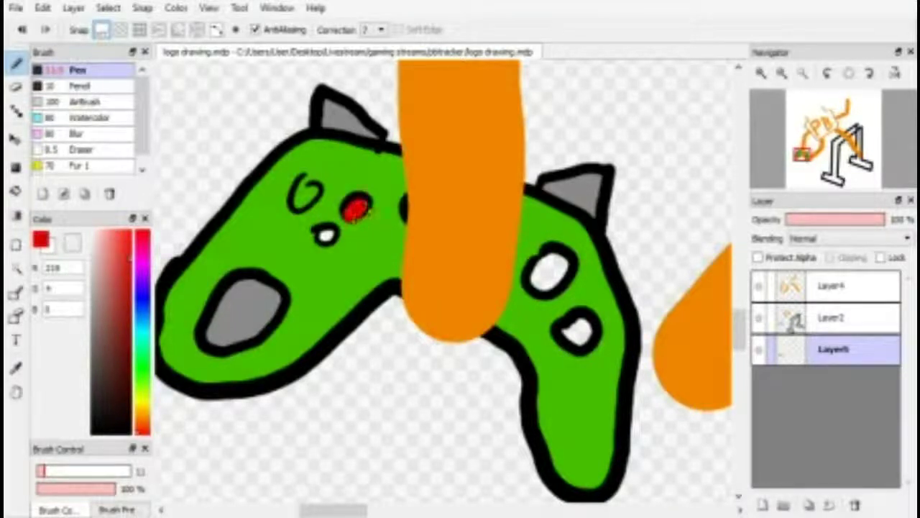
left_click_drag(142, 284, 142, 298)
left_click_drag(310, 189, 308, 202)
left_click_drag(142, 414, 142, 401)
left_click(142, 263)
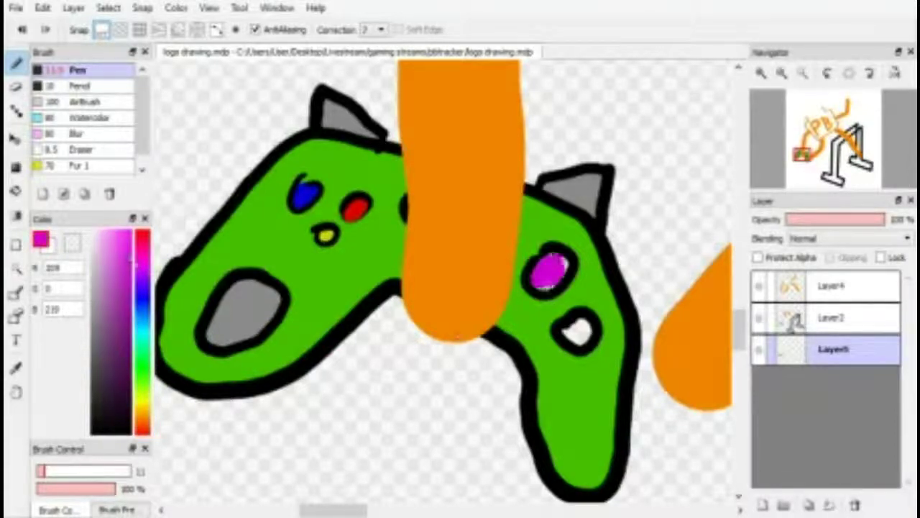
left_click(144, 424)
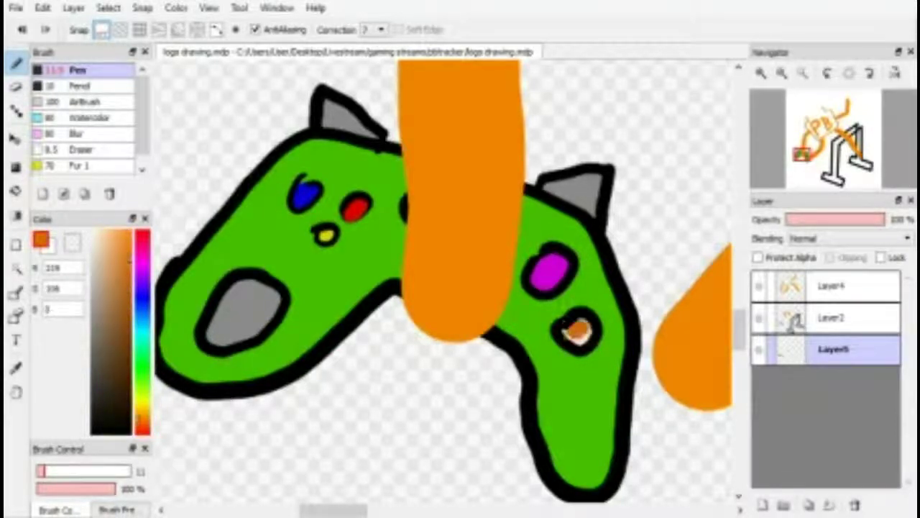
Fill the interior sections of the hurdle with a tan colour on Layer5.
scroll(446, 288, "down", 3)
scroll(446, 287, "up", 2)
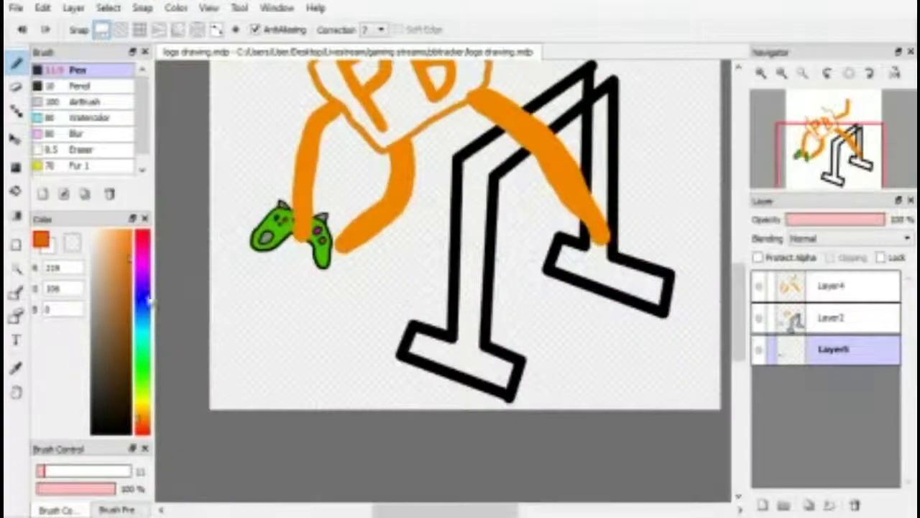
left_click(143, 403)
left_click(108, 274)
left_click(16, 191)
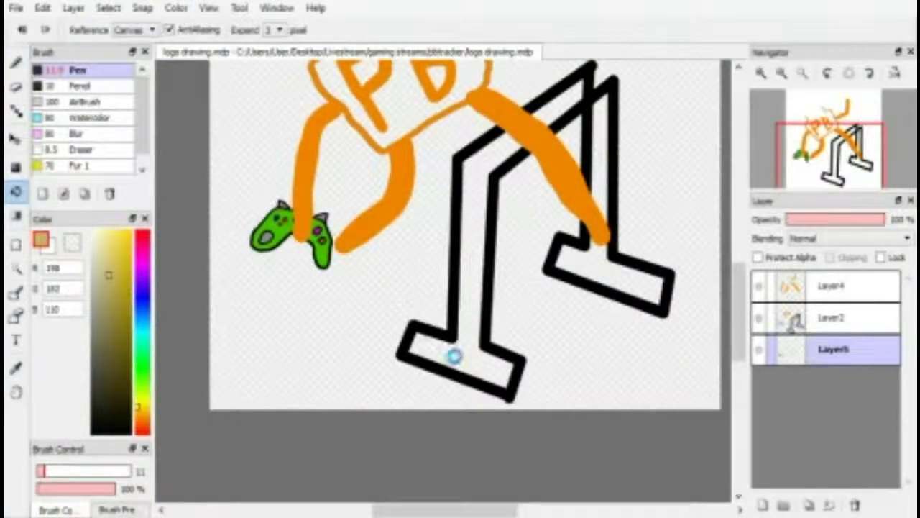
left_click(455, 355)
left_click(607, 147)
Add a new layer above Layer2 and paint tan along the edges of the black section where the hurdle's lines overlap.
key("b")
scroll(604, 245, "up", 3)
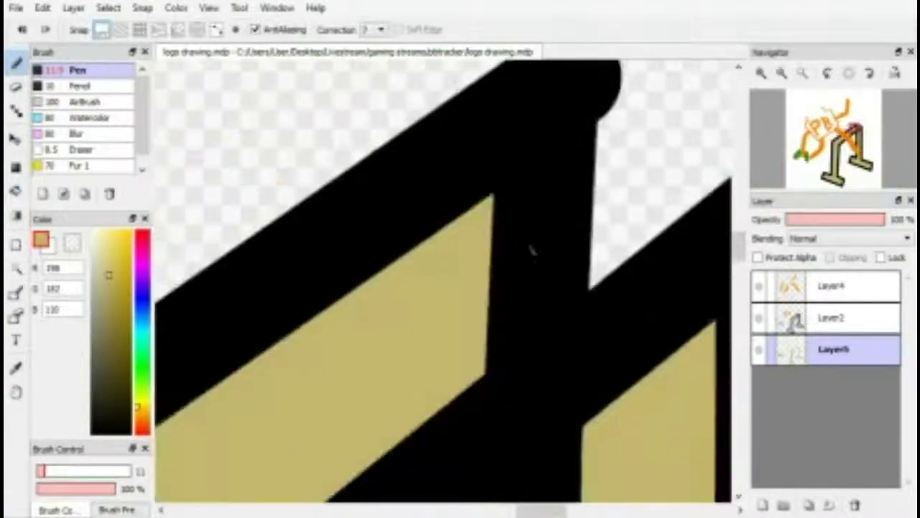
left_click(763, 506)
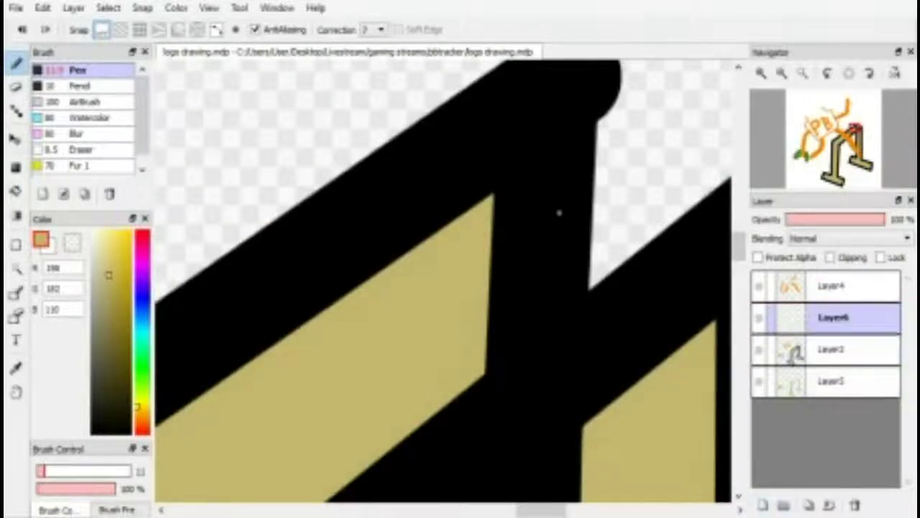
left_click_drag(503, 193, 596, 134)
mouse_move(546, 179)
left_mouse_down()
mouse_move(474, 309)
mouse_move(457, 381)
left_mouse_up()
Mask the remaining black overlap on the hurdle's upper beam with the Select Pen and fill it with tan.
left_click(15, 291)
key("ctrl+z")
mouse_move(471, 320)
left_mouse_down()
mouse_move(572, 164)
mouse_move(568, 259)
mouse_move(550, 277)
mouse_move(557, 317)
left_mouse_up()
mouse_move(586, 284)
left_mouse_down()
mouse_move(604, 196)
mouse_move(601, 126)
left_mouse_up()
left_click_drag(589, 259, 586, 147)
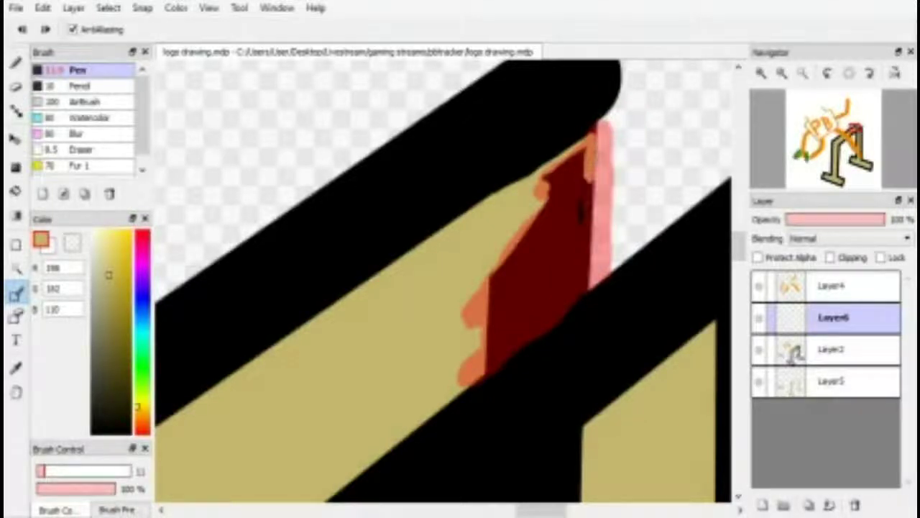
key("ctrl+z")
key("ctrl+z")
key("ctrl+z")
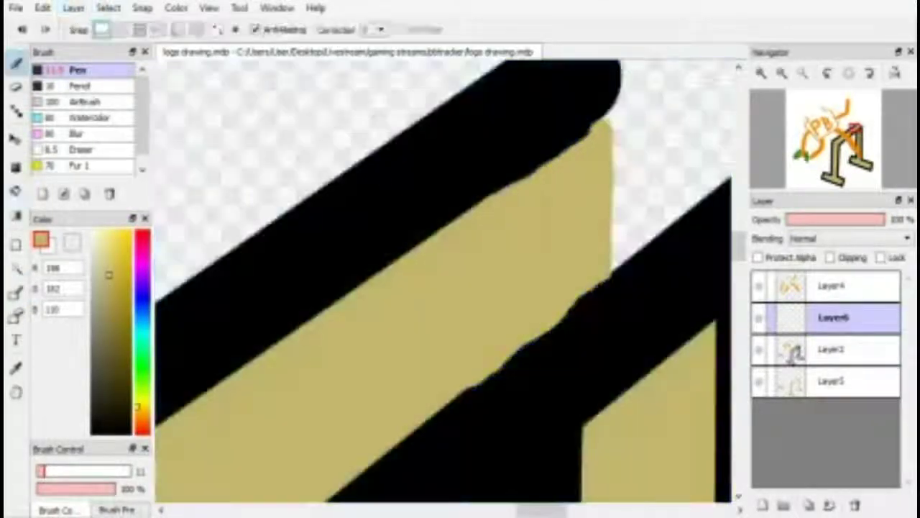
Close the hurdle's open top corner with a tan line on Layer6 and fill the gap with tan on Layer5.
scroll(795, 97, "down", 2)
left_click_drag(795, 97, 800, 99)
left_click_drag(362, 124, 435, 189)
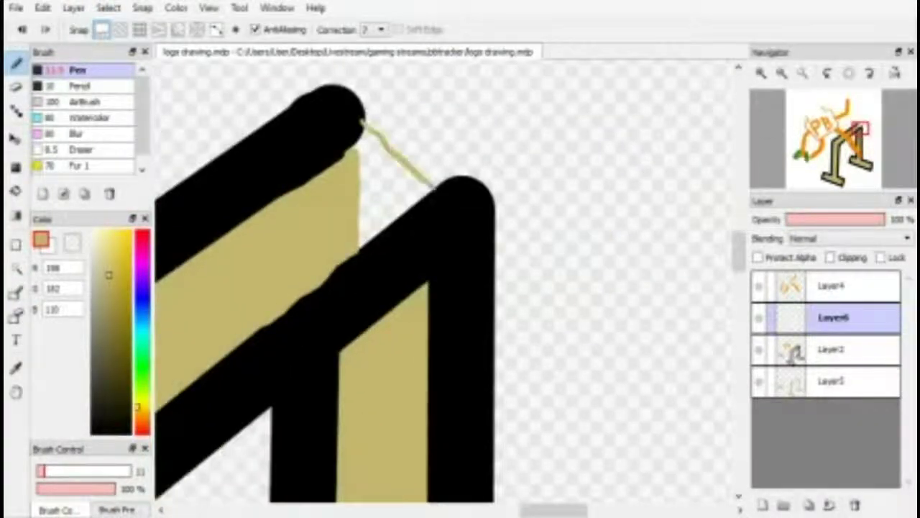
left_click(841, 382)
key("g")
left_click(388, 169)
key("b")
Outline the hurdle's upper corner edge with thick black Pen strokes on Layer5.
left_click(804, 75)
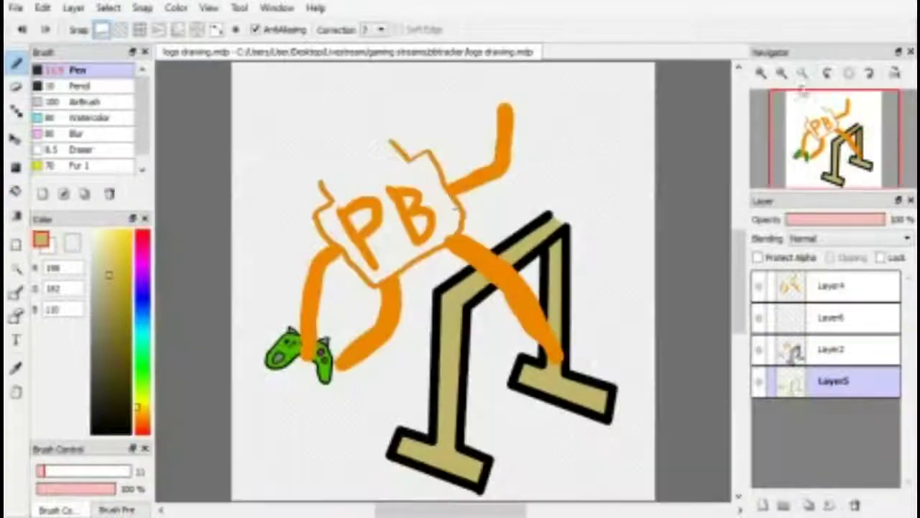
left_click(108, 428)
left_click(61, 471)
scroll(381, 137, "up", 3)
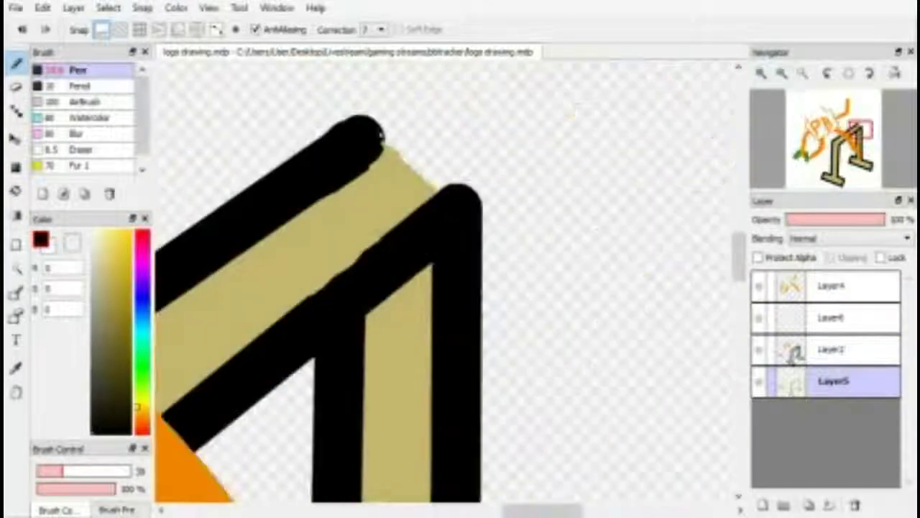
left_click_drag(381, 137, 460, 194)
left_click_drag(346, 125, 474, 194)
Erase the stray tan line over the hurdle's black corner outline on Layer6.
left_click(835, 317)
key("e")
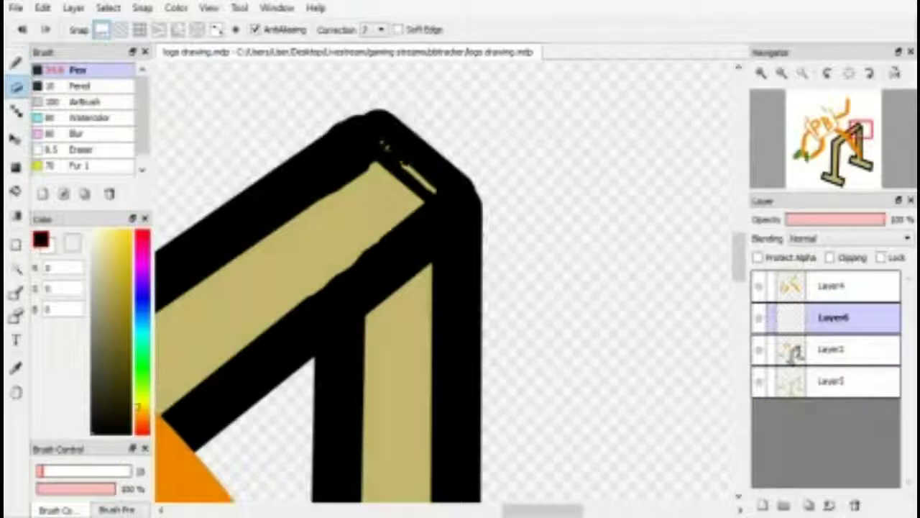
mouse_move(446, 302)
left_mouse_down()
mouse_move(353, 103)
mouse_move(330, 239)
left_mouse_up()
scroll(330, 238, "down", 3)
Draw two slanted red lines across the jar on Layer6, above and below the lettering, with the Pen at size 9.
key("b")
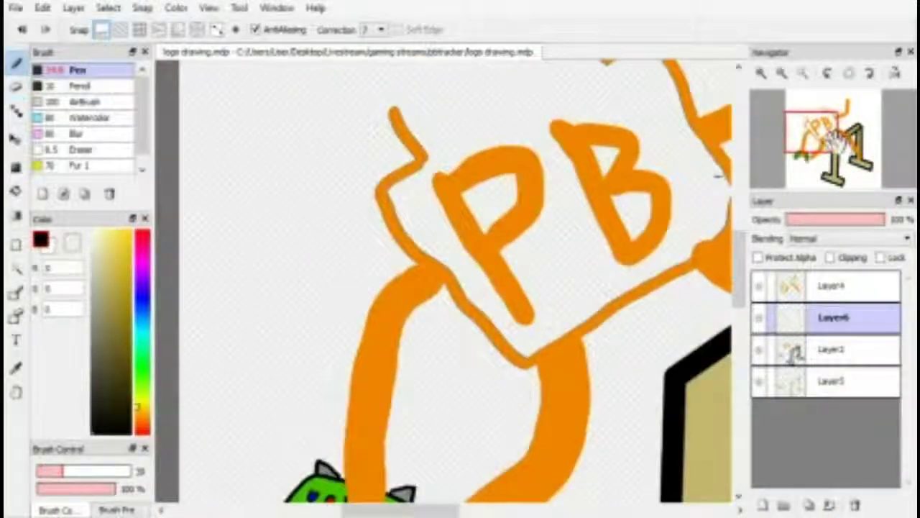
scroll(604, 354, "up", 3)
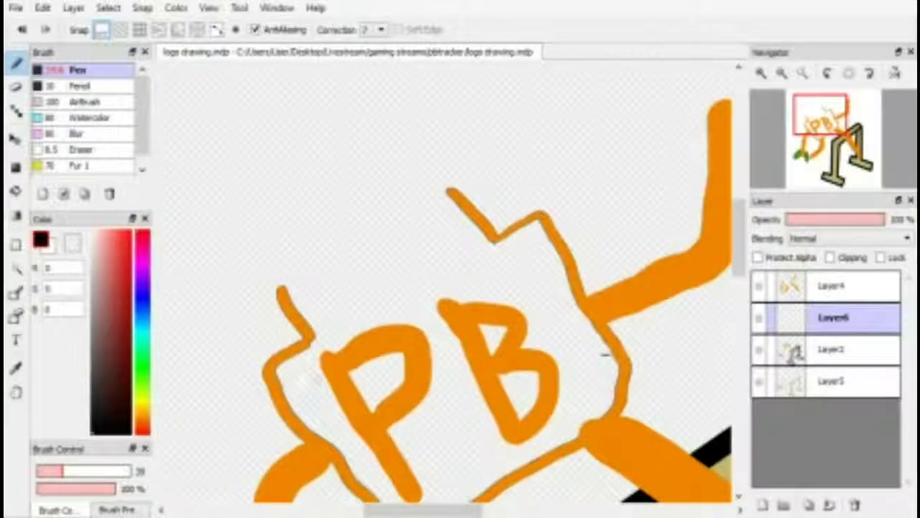
mouse_move(303, 397)
left_mouse_down()
mouse_move(539, 247)
mouse_move(295, 386)
left_mouse_up()
left_click(143, 338)
left_click(128, 252)
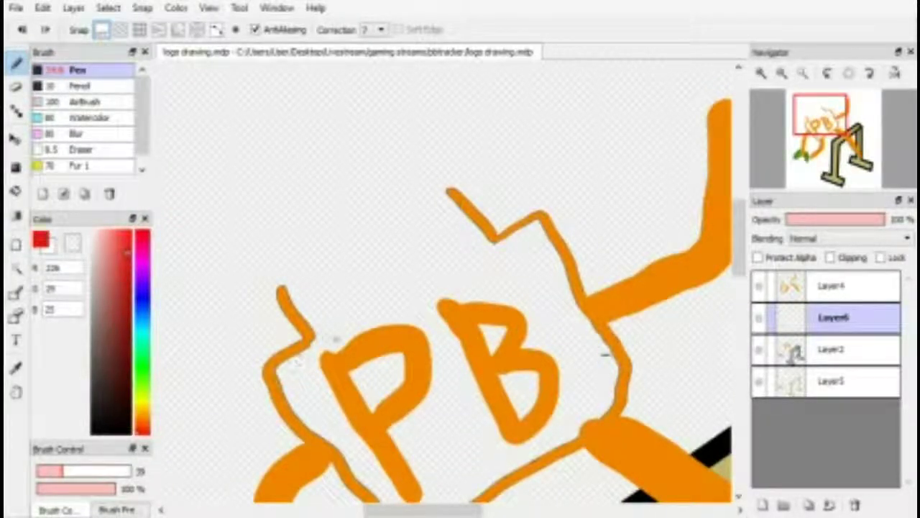
left_click_drag(278, 379, 545, 227)
key("ctrl+z")
left_click_drag(62, 471, 41, 471)
left_click_drag(277, 380, 544, 229)
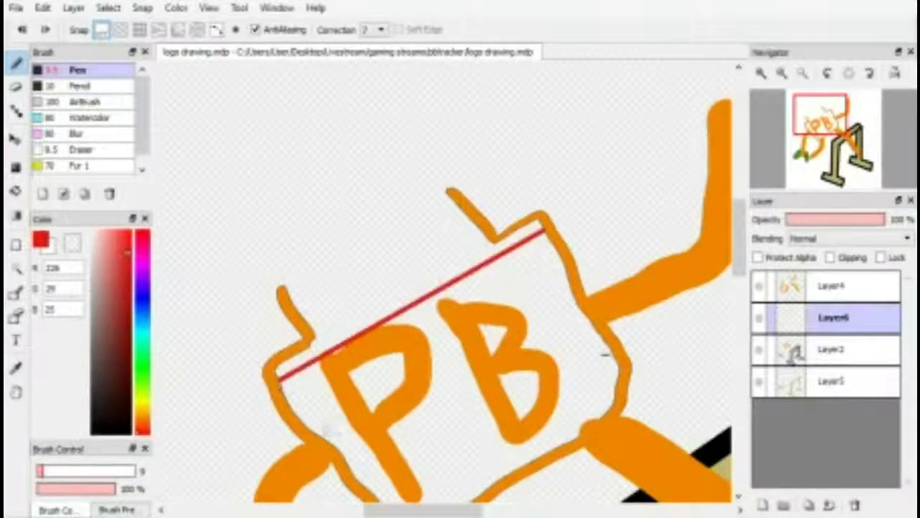
left_click_drag(791, 141, 792, 153)
mouse_move(388, 400)
left_mouse_down()
mouse_move(568, 309)
mouse_move(615, 256)
left_mouse_up()
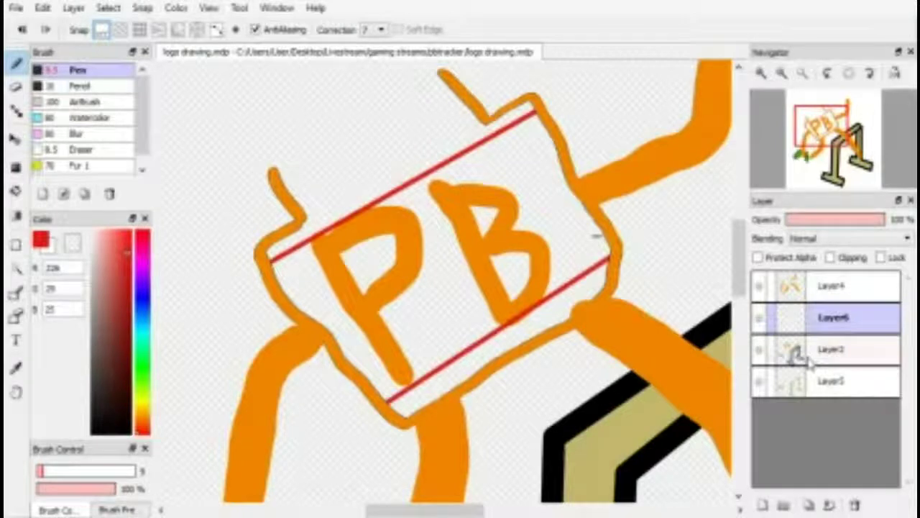
Fill the jar's label between the two lines with red, including the spaces inside the letters.
left_click(16, 191)
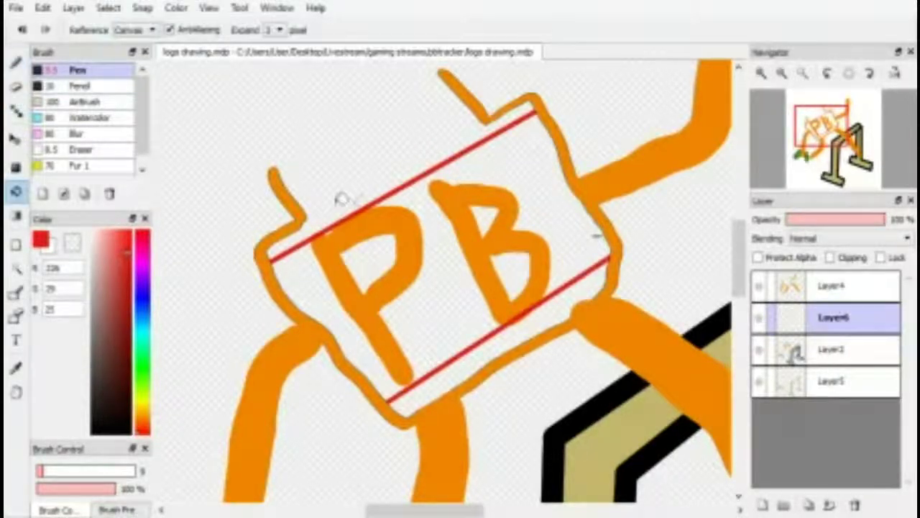
left_click(363, 216)
left_click(304, 266)
left_click(367, 259)
left_click(480, 214)
left_click(507, 280)
Hide Layer2 and fill the letter-shaped gaps in the label with red on Layer6.
scroll(308, 242, "up", 5)
left_click(212, 148)
key("ctrl+z")
left_click_drag(298, 190, 568, 314)
left_click(568, 315)
left_click(782, 72)
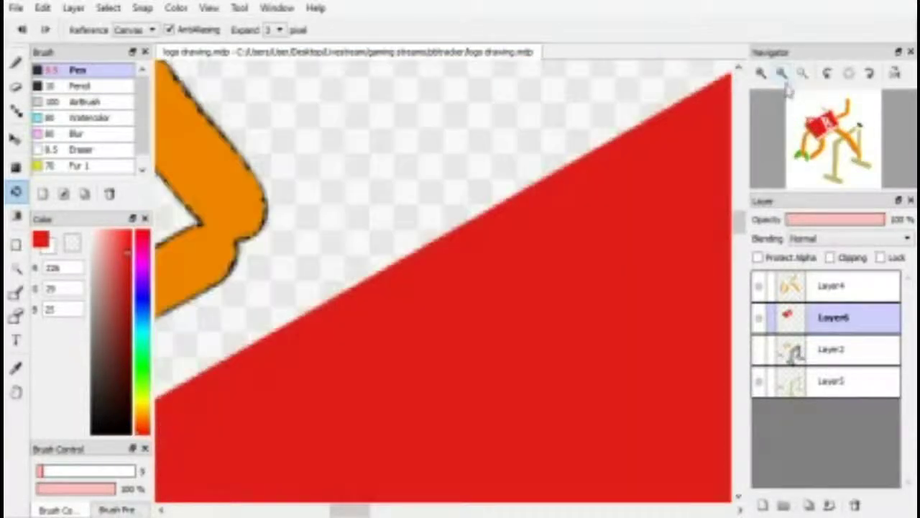
left_click(781, 72)
left_click(781, 72)
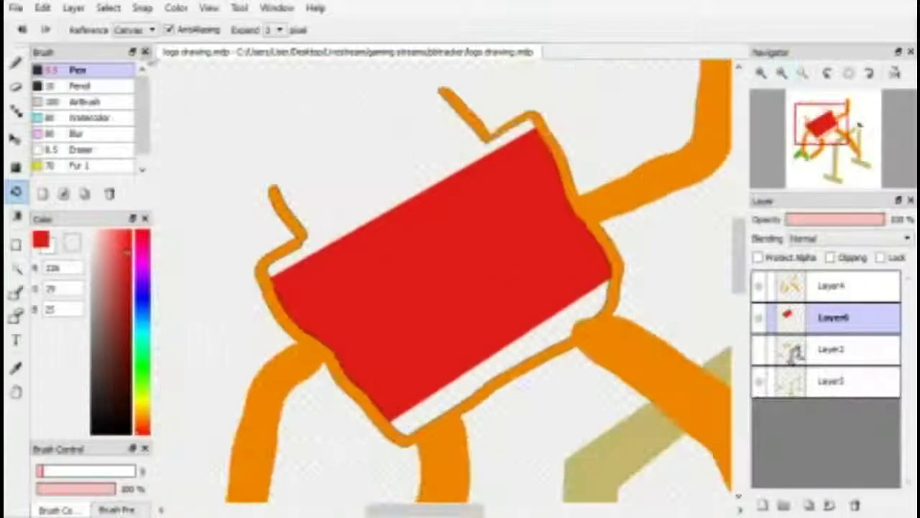
Show Layer2, hide Layer4 and Layer6, and make a rectangular selection around the "PB" lettering.
key("m")
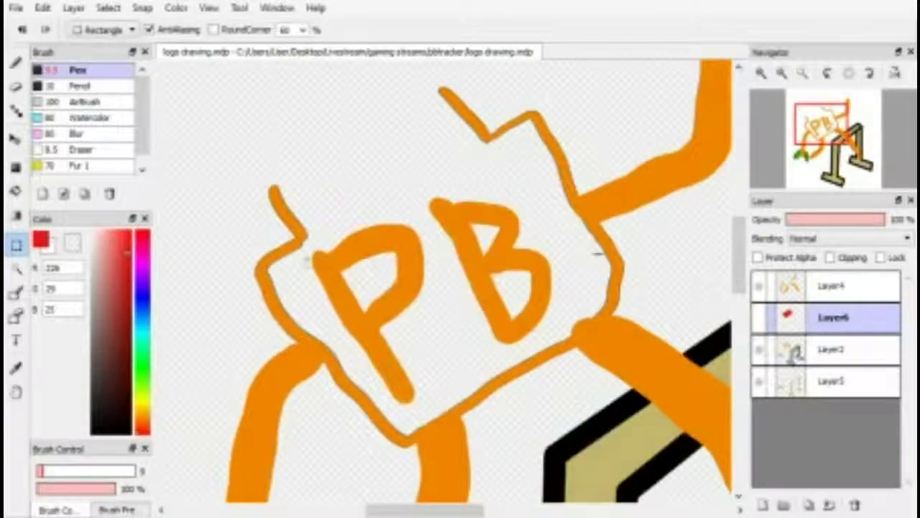
key("ctrl+v")
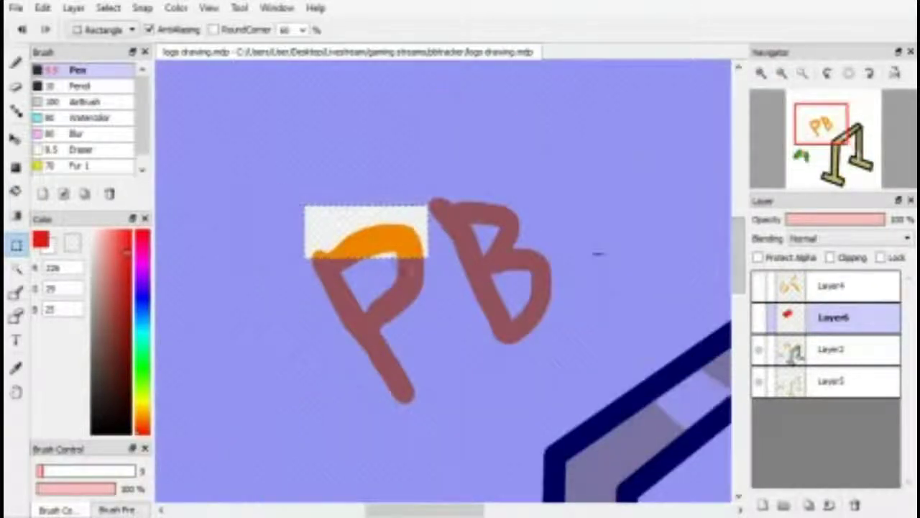
left_click_drag(428, 206, 561, 189)
left_click_drag(347, 404, 311, 408)
key("Return")
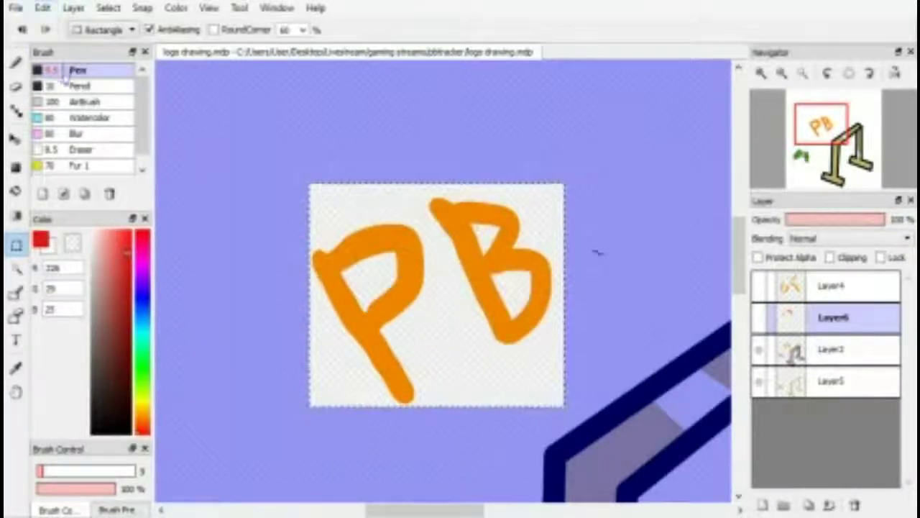
Cut the "PB" lettering from Layer2, paste it onto a new layer on top, and show the hidden layers.
key("ctrl+z")
key("ctrl+z")
key("ctrl+z")
key("ctrl+z")
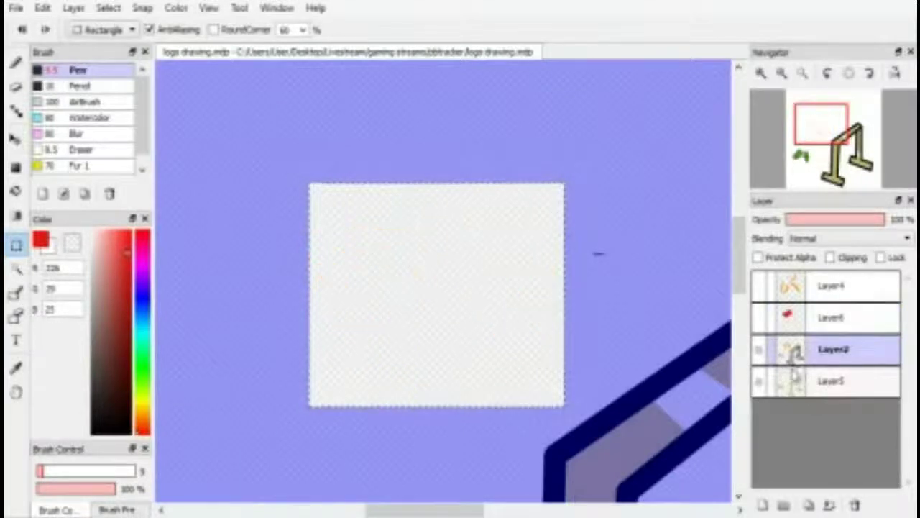
key("ctrl+y")
key("ctrl+y")
key("ctrl+y")
key("ctrl+y")
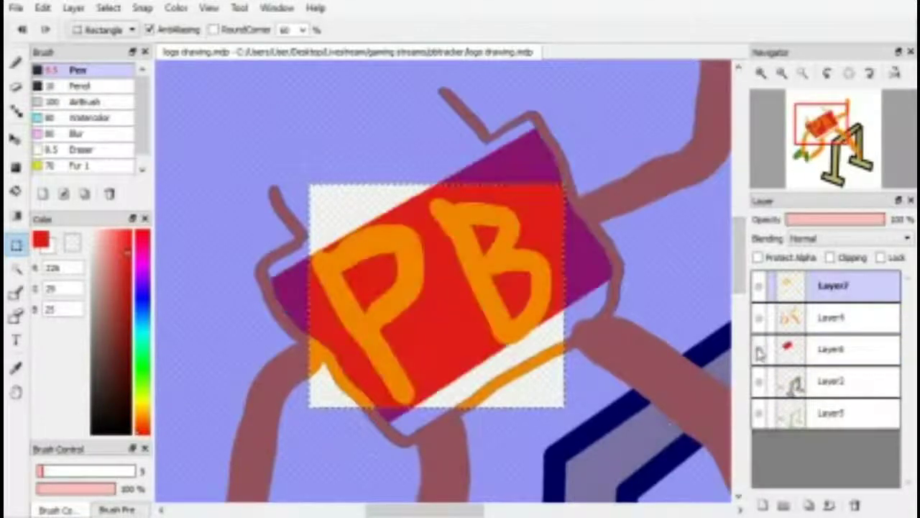
Shrink the "PB" lettering slightly and rotate it counterclockwise so it fits inside the red label.
key("ctrl+t")
left_click_drag(309, 185, 331, 181)
left_click_drag(538, 147, 552, 147)
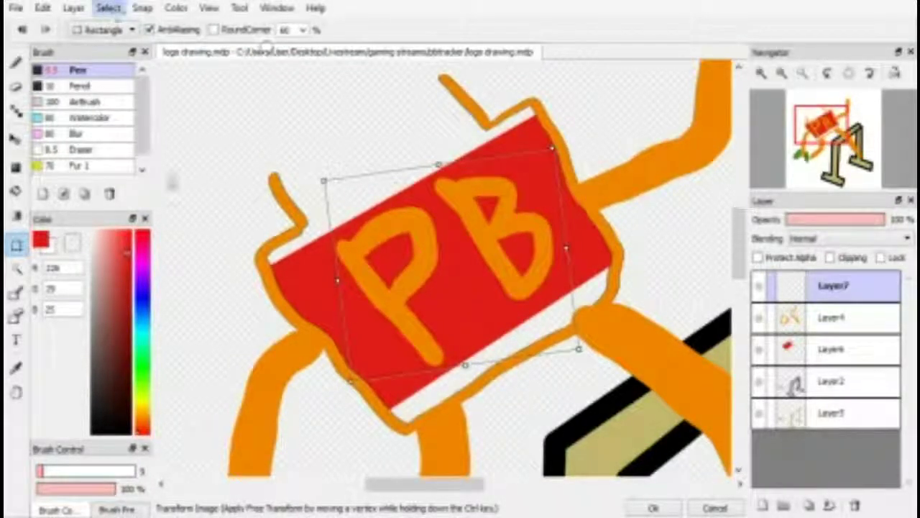
left_click(108, 8)
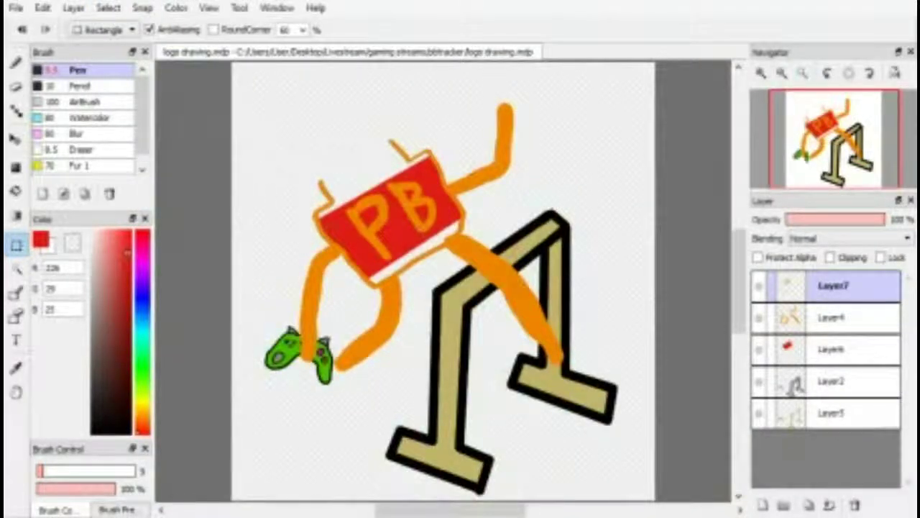
Sample the arm's orange, darken it to brown, and fill the strip beneath the jar's label on Layer4.
left_click(832, 317)
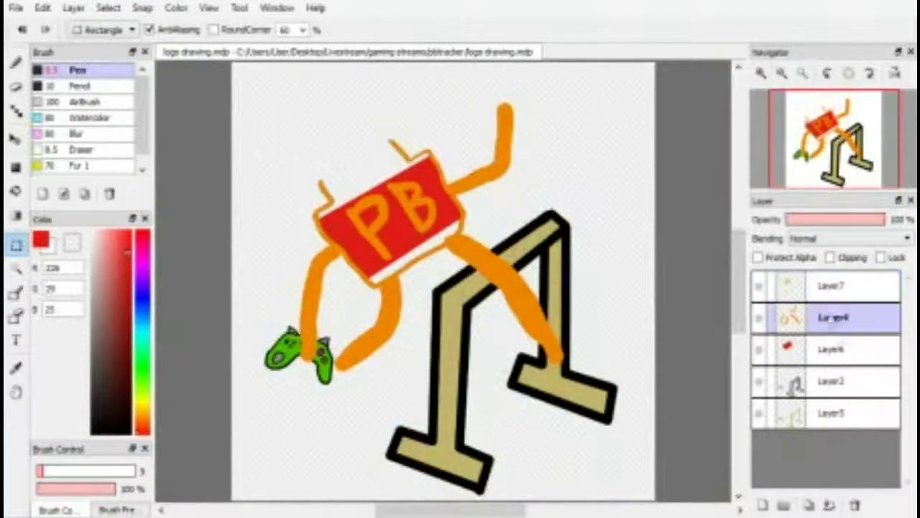
scroll(340, 273, "up", 3)
left_click(16, 367)
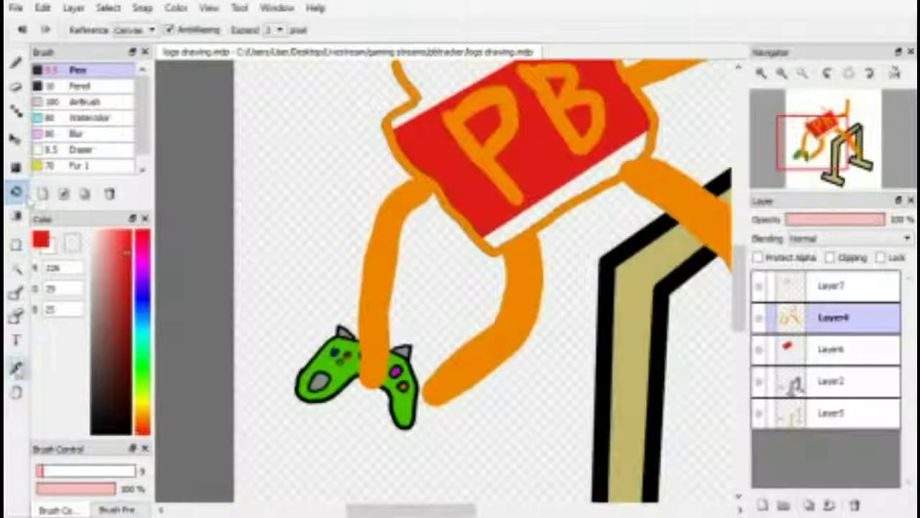
left_click(396, 259)
left_click(121, 310)
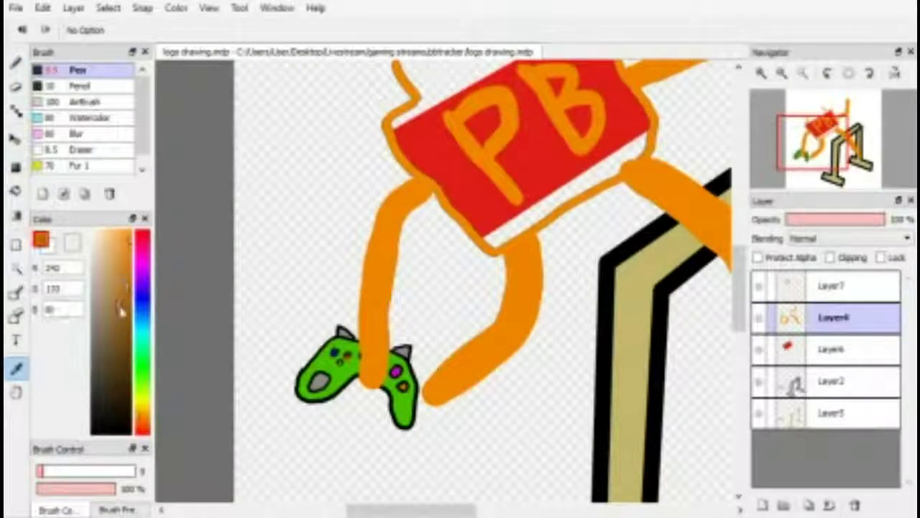
left_click(16, 190)
left_click_drag(813, 141, 812, 118)
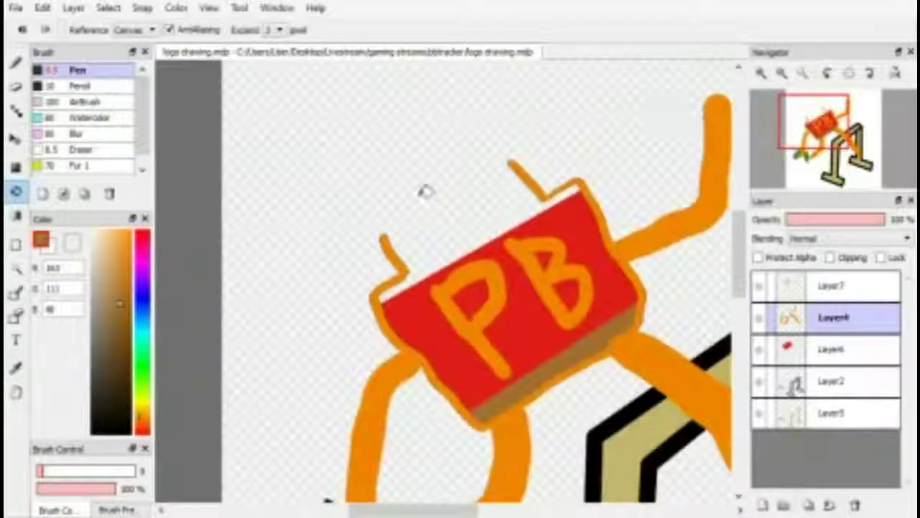
On Layer6, draw a straight brown line across the jar's open neck and fill the area above the label with the same brown.
scroll(461, 166, "up", 3)
key("b")
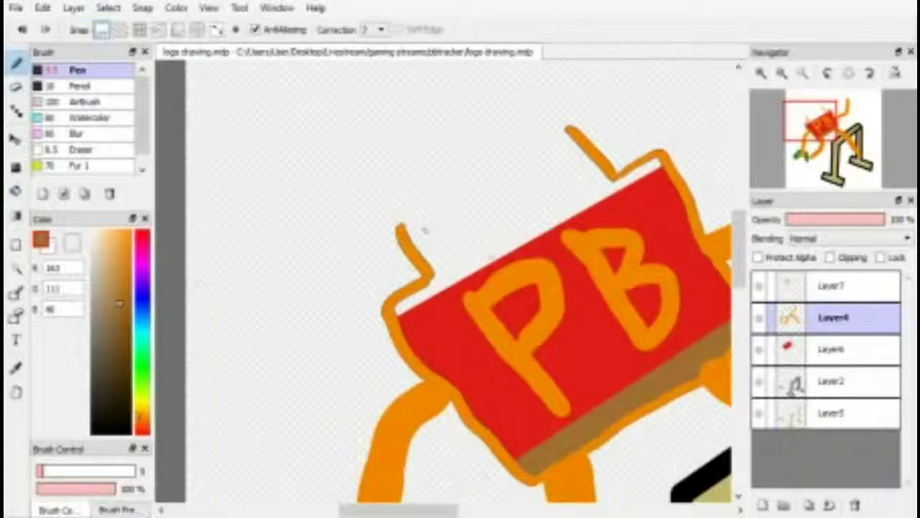
key("Down")
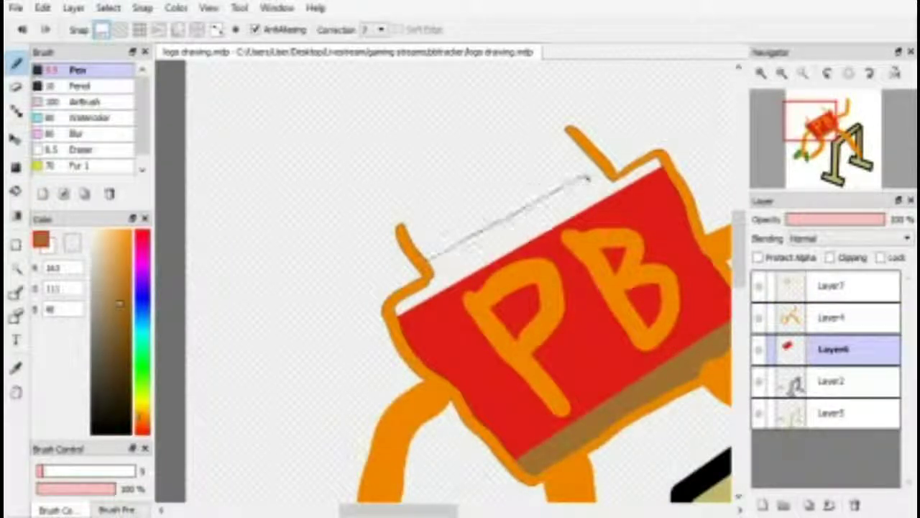
left_click(593, 158, "shift")
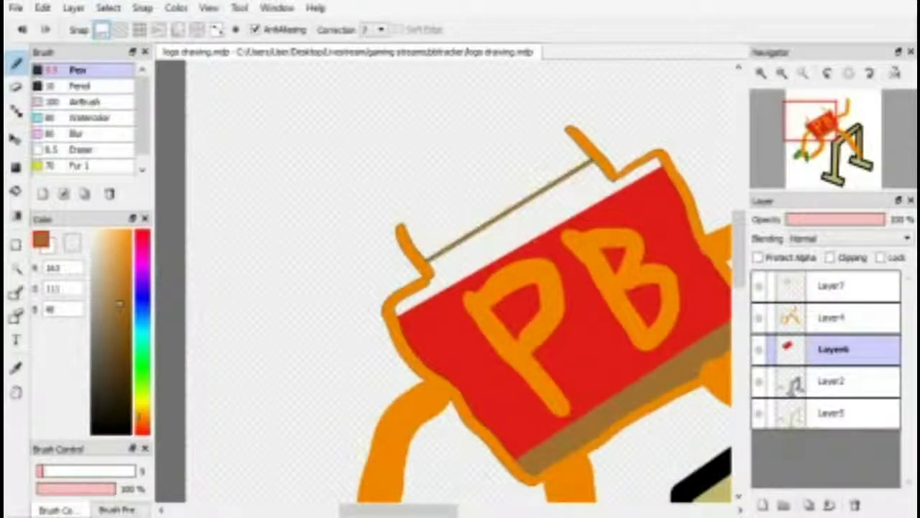
key("g")
left_click(547, 211)
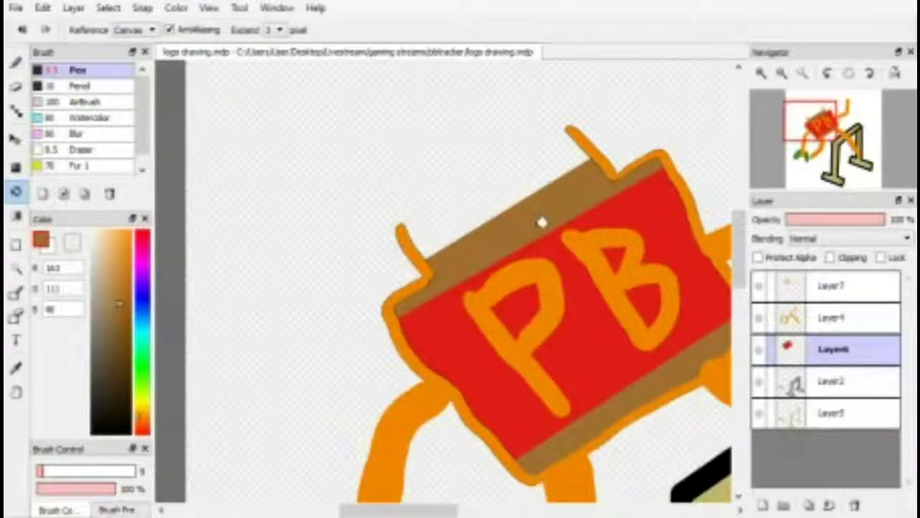
Merge all the layers down from Layer7 into a single layer.
left_click(803, 72)
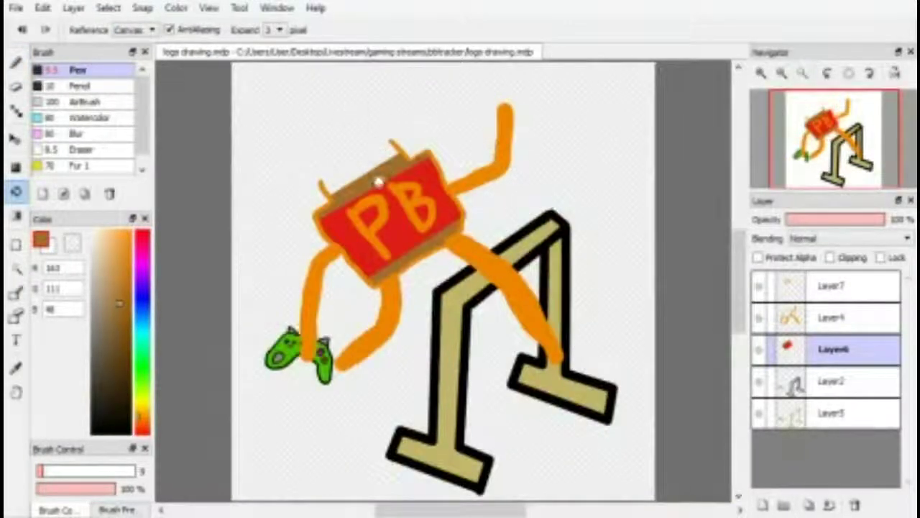
left_click(834, 285)
left_click(831, 504)
left_click(831, 504)
left_click(831, 504)
left_click(831, 504)
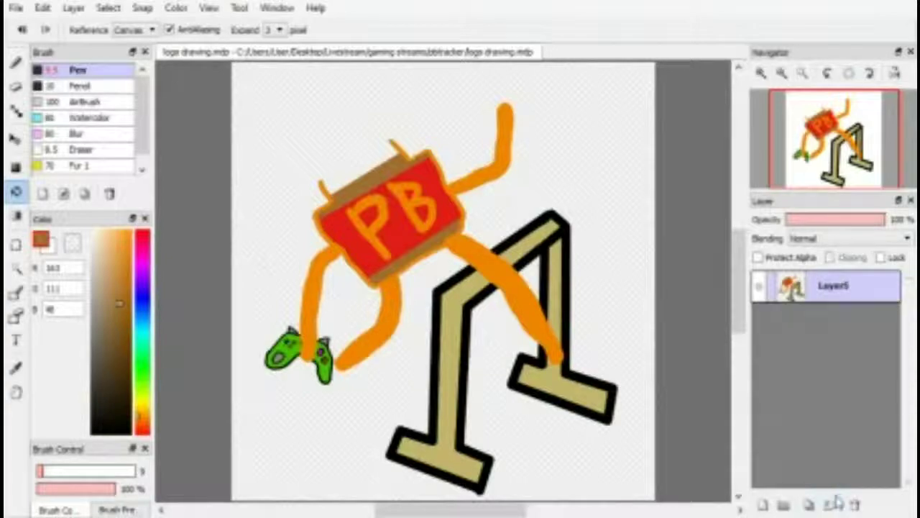